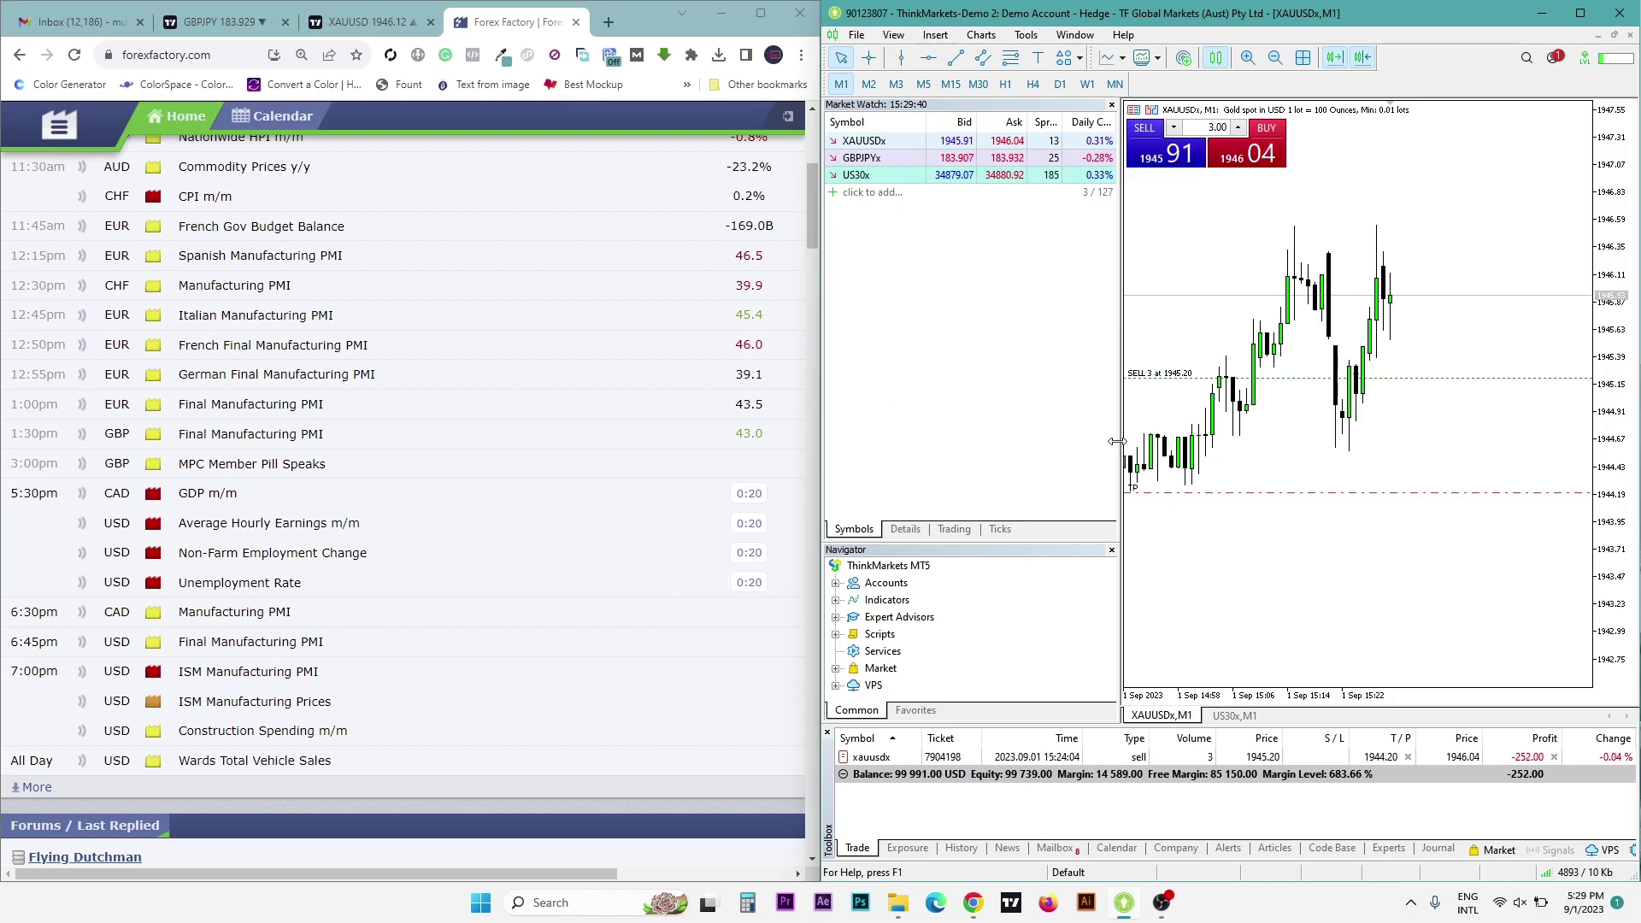
- Widen the XAUUSD chart area by shrinking the Market Watch/Navigator panel
drag(1081, 438, 1012, 442)
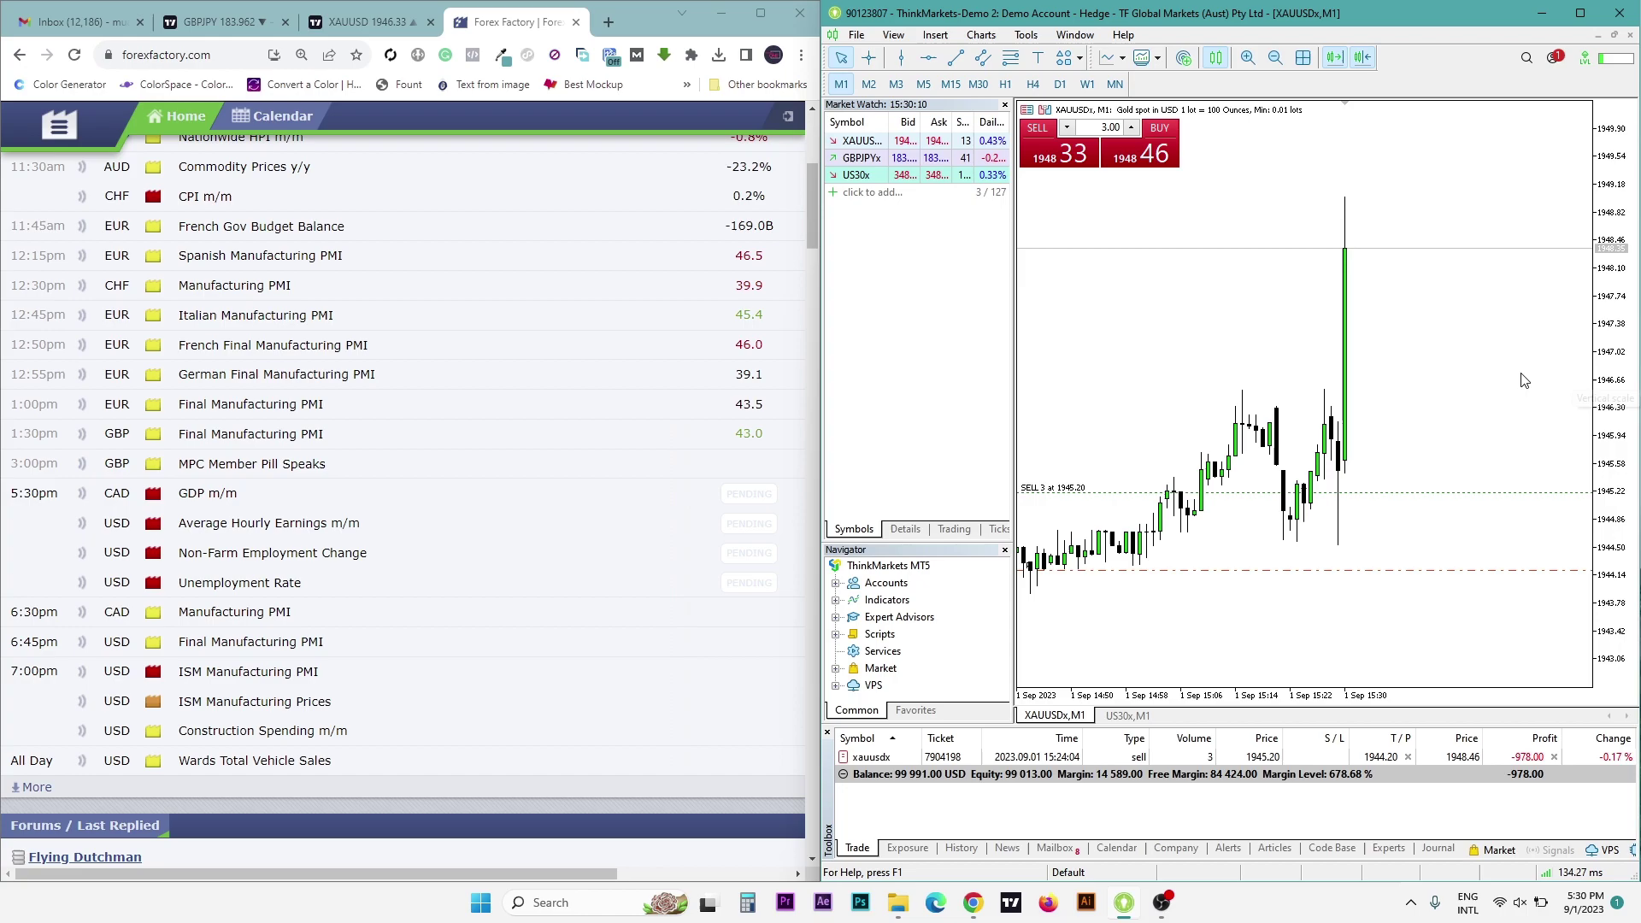
- Put the XAUUSD chart on M5 candles and compress the price scale to fit the spike
click(897, 85)
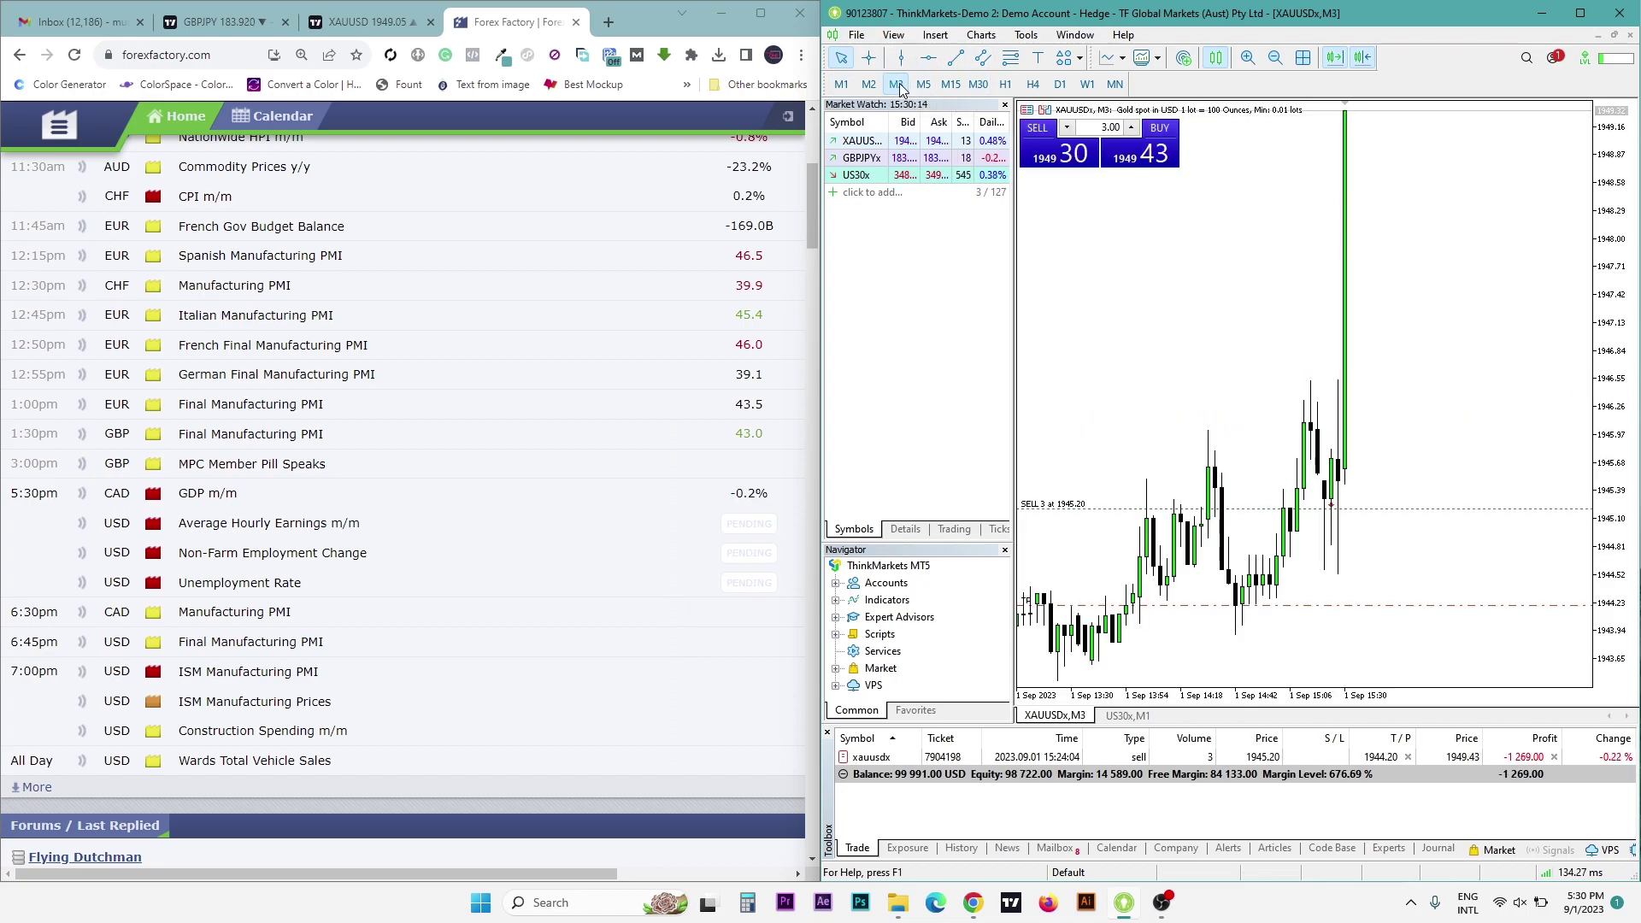
click(923, 84)
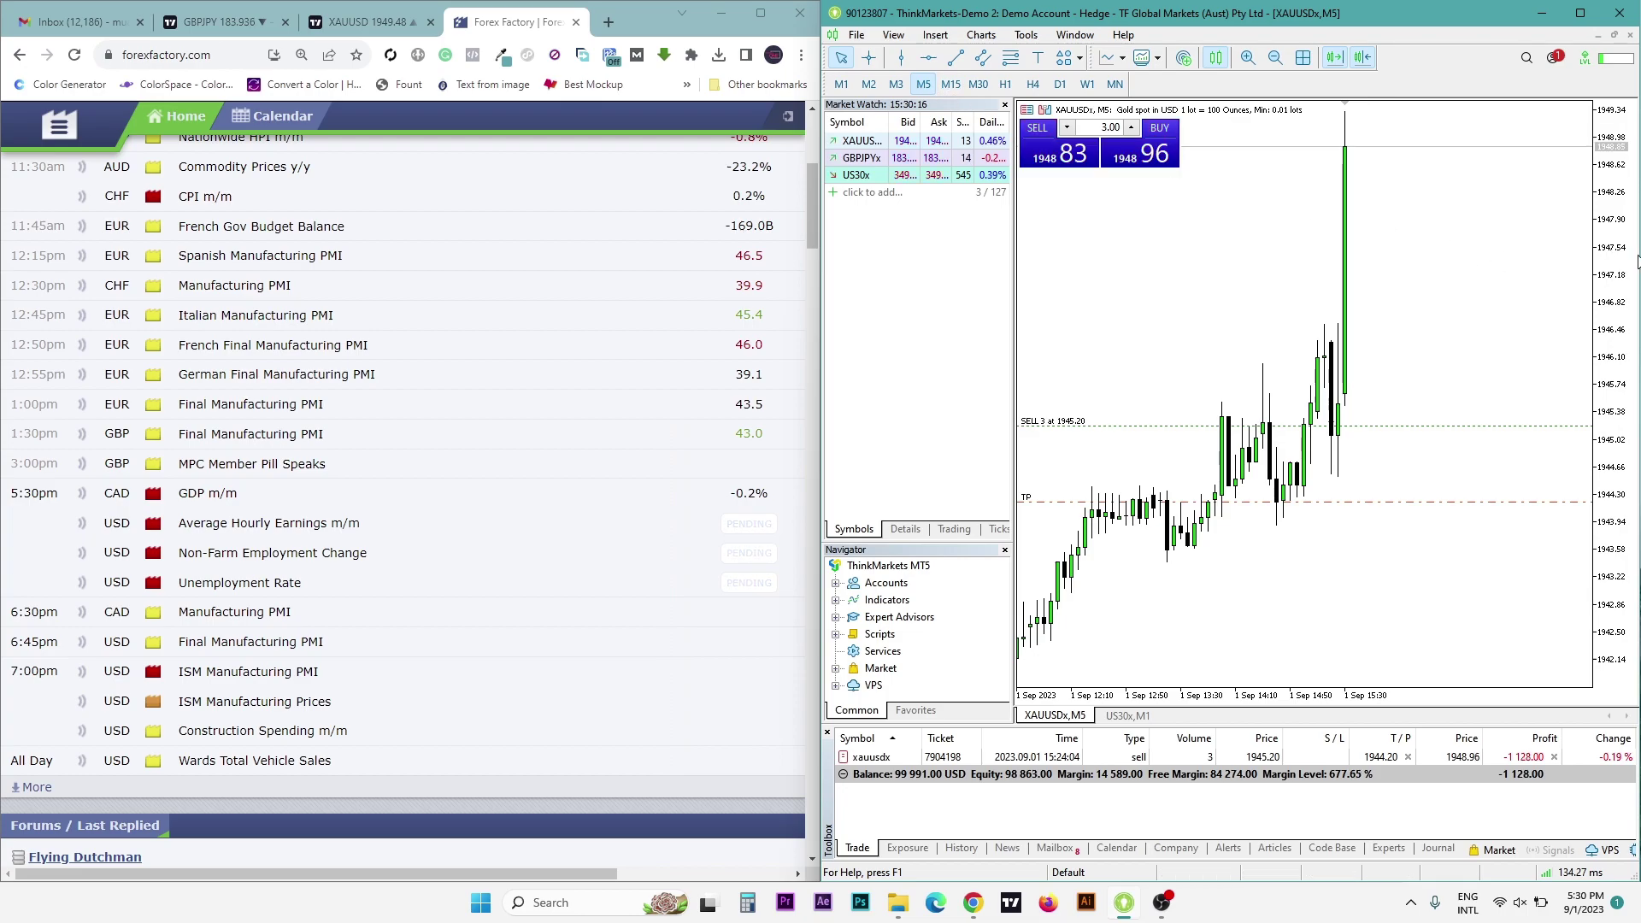
drag(1620, 296, 1603, 336)
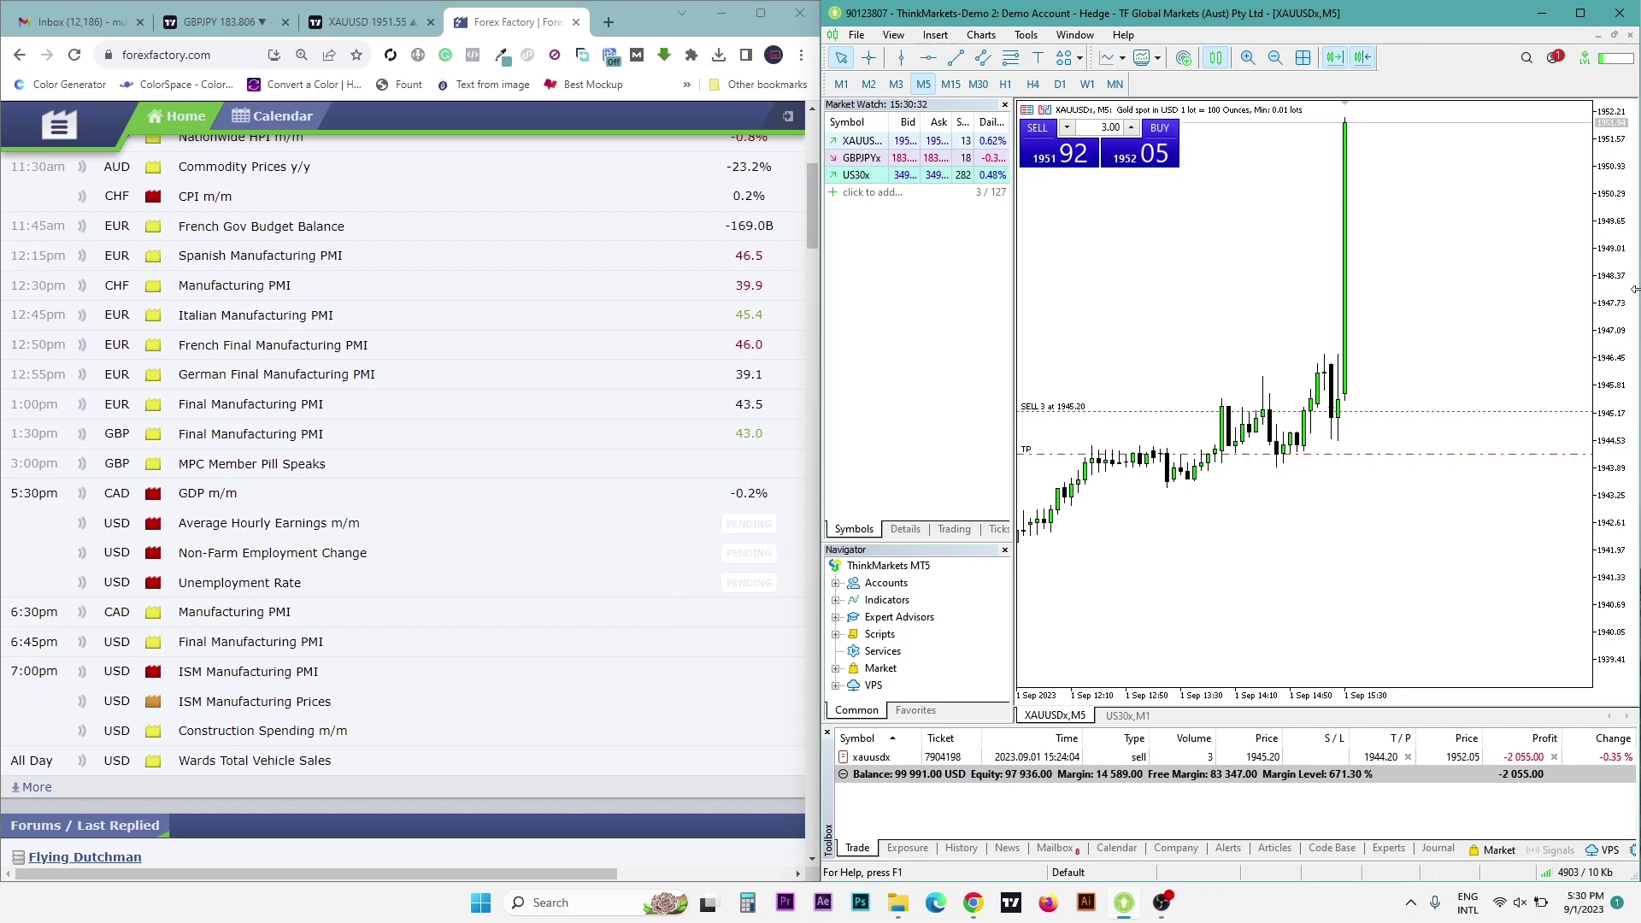
drag(1635, 291, 1620, 332)
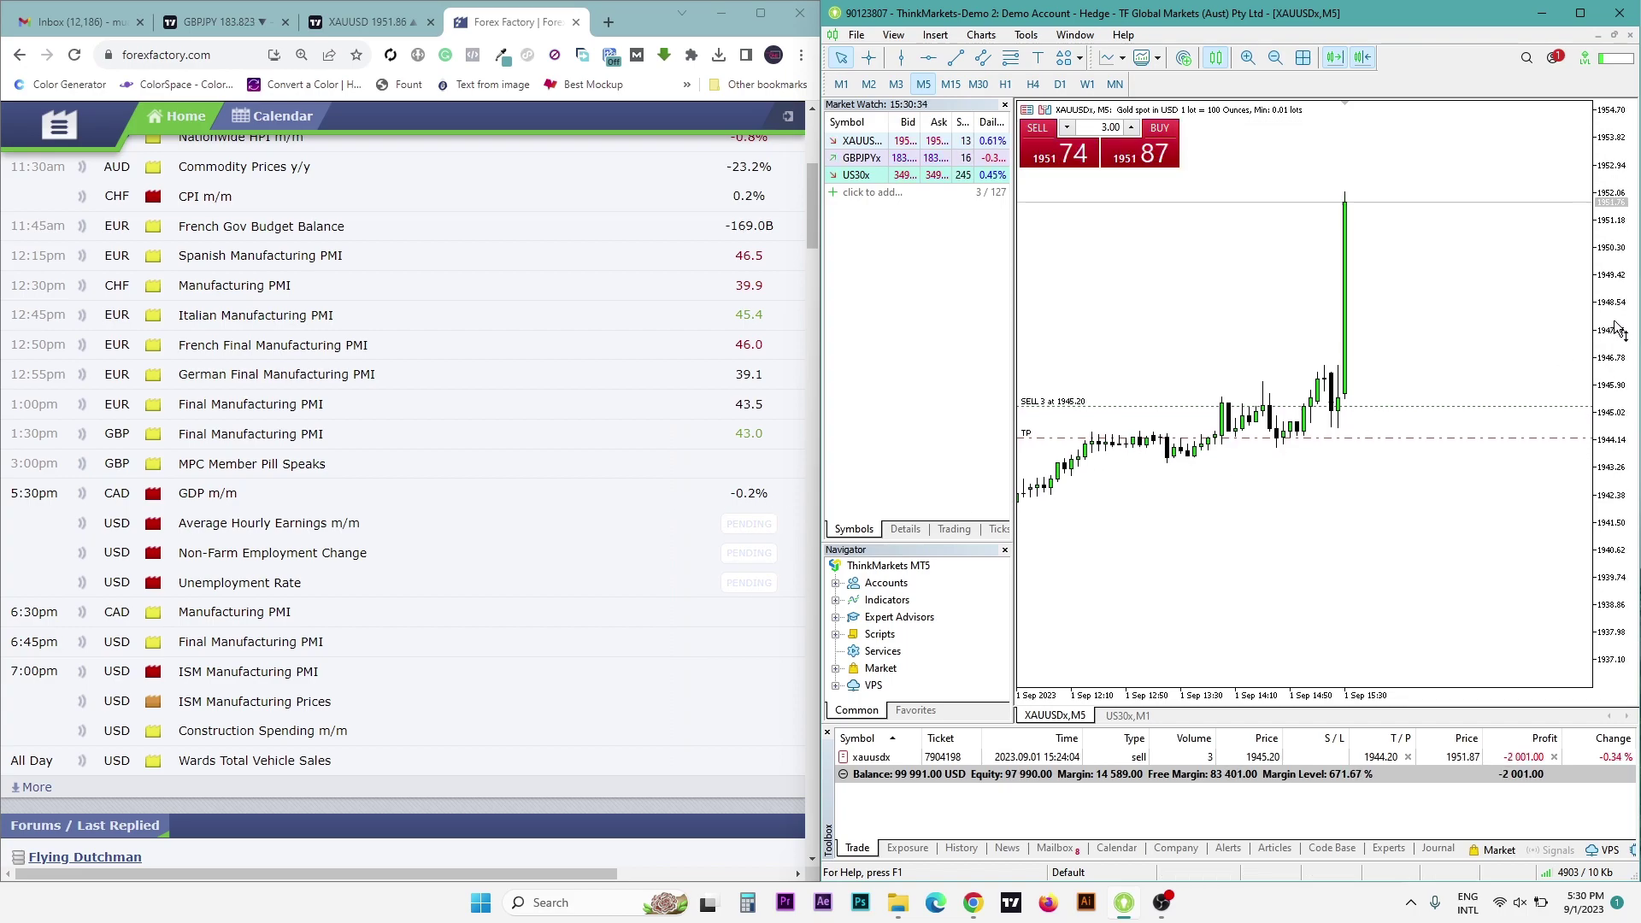
drag(1618, 331, 1620, 347)
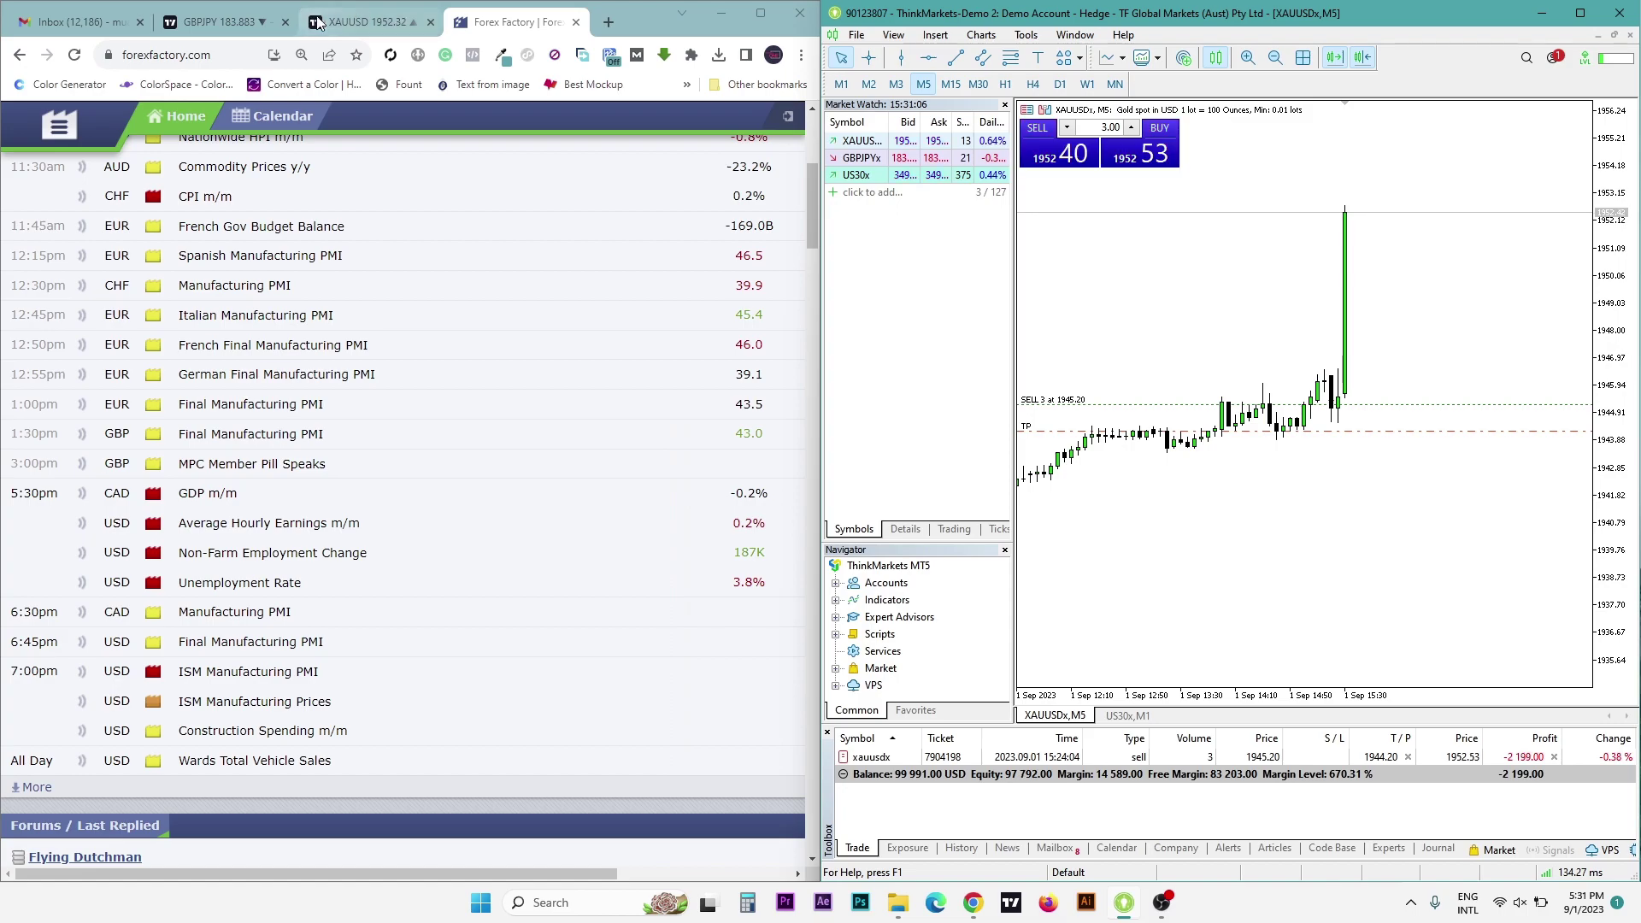
- Show TradingView's XAUUSD chart with the watchlist hidden and normal orientation and scale restored
click(366, 22)
click(801, 158)
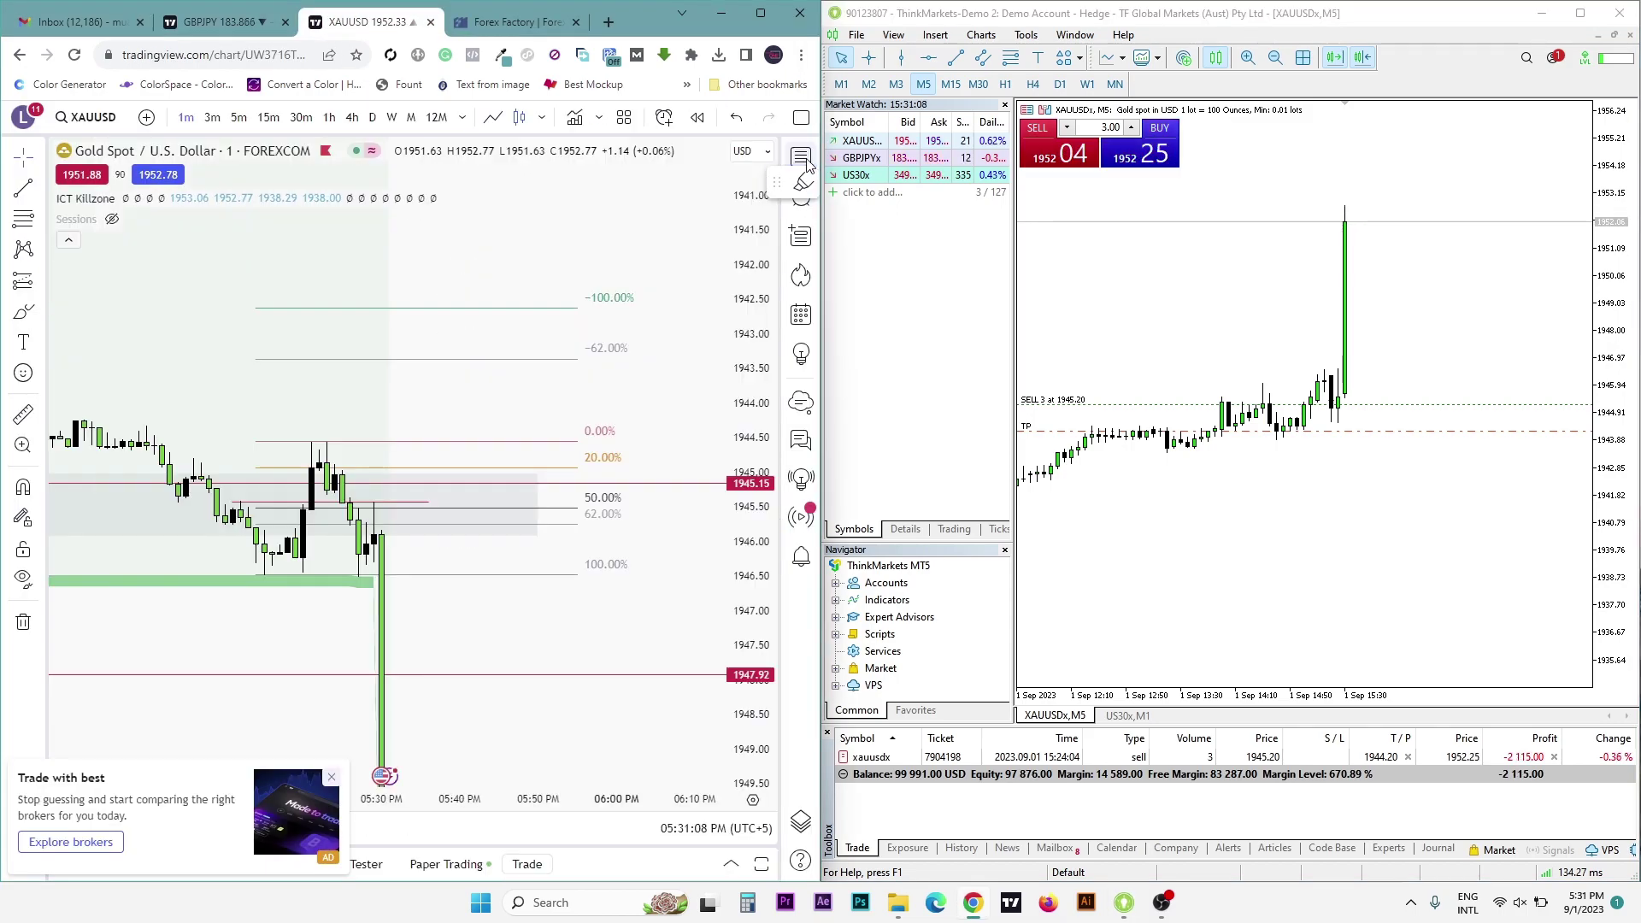
drag(752, 272, 736, 459)
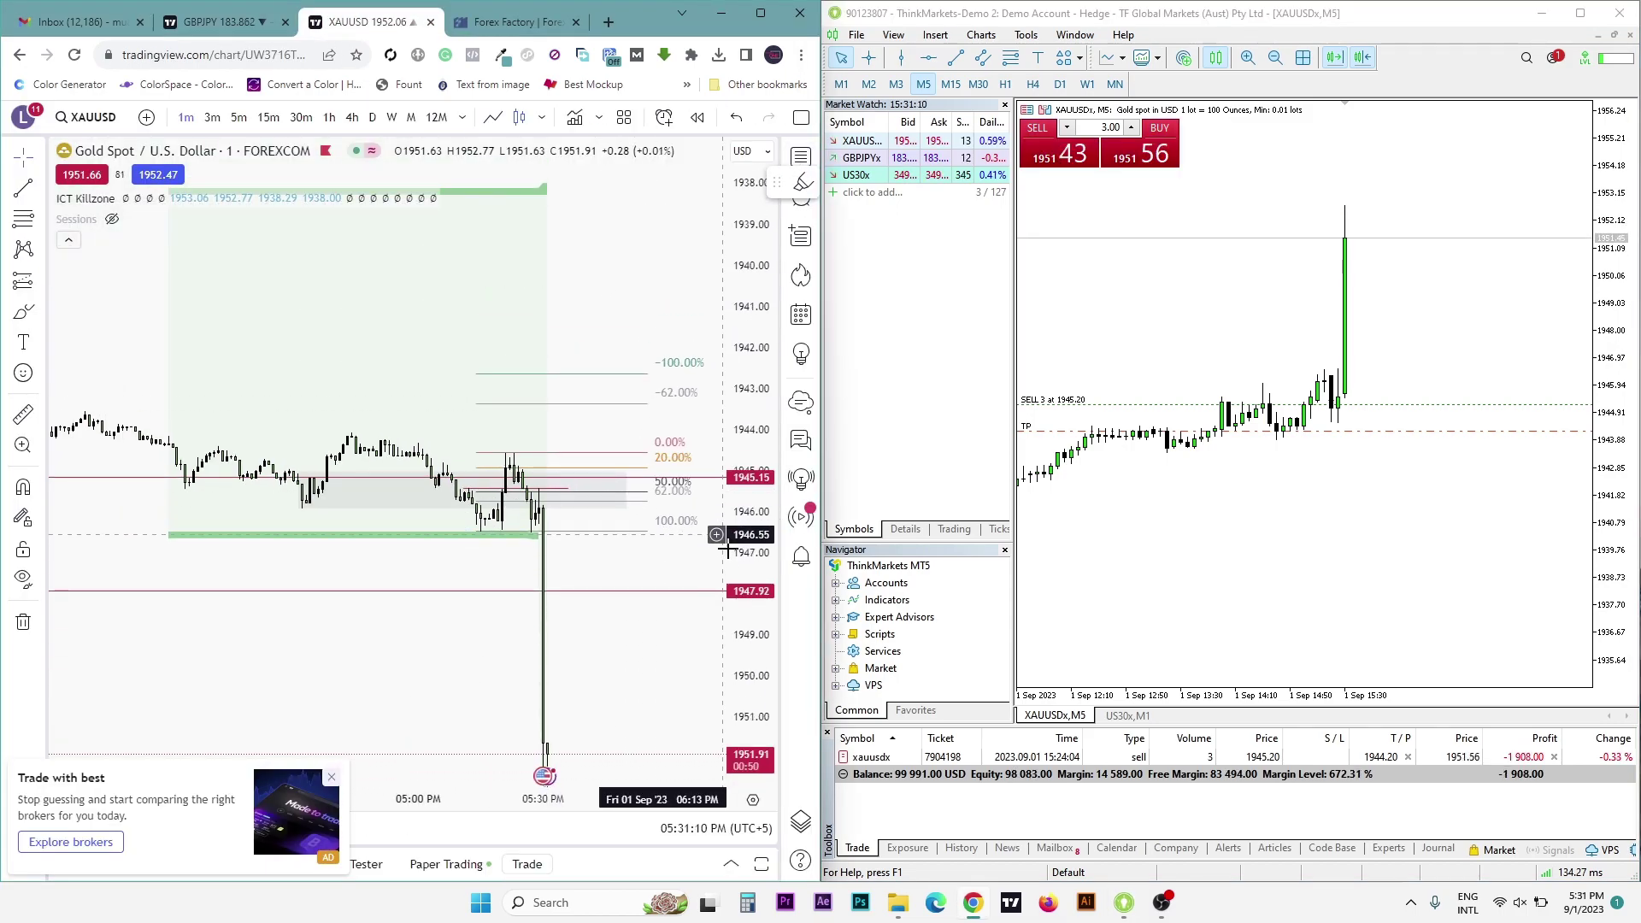
mouse_move(678, 590)
mouse_down()
mouse_move(716, 261)
mouse_move(693, 329)
mouse_up()
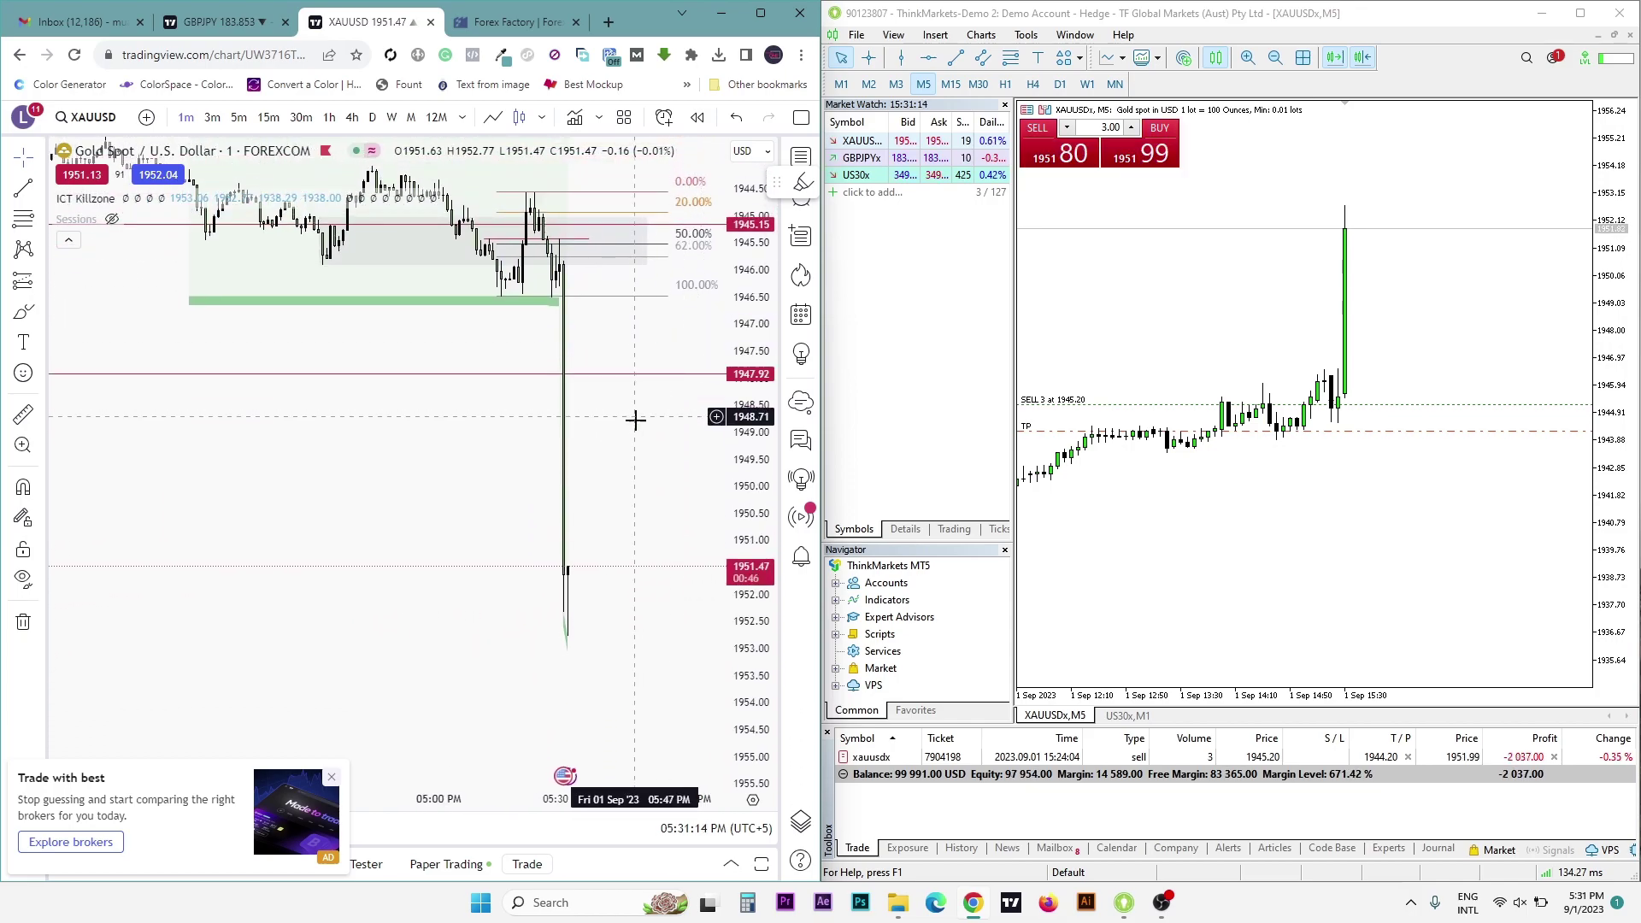
scroll(635, 419, down, 2)
right_click(755, 310)
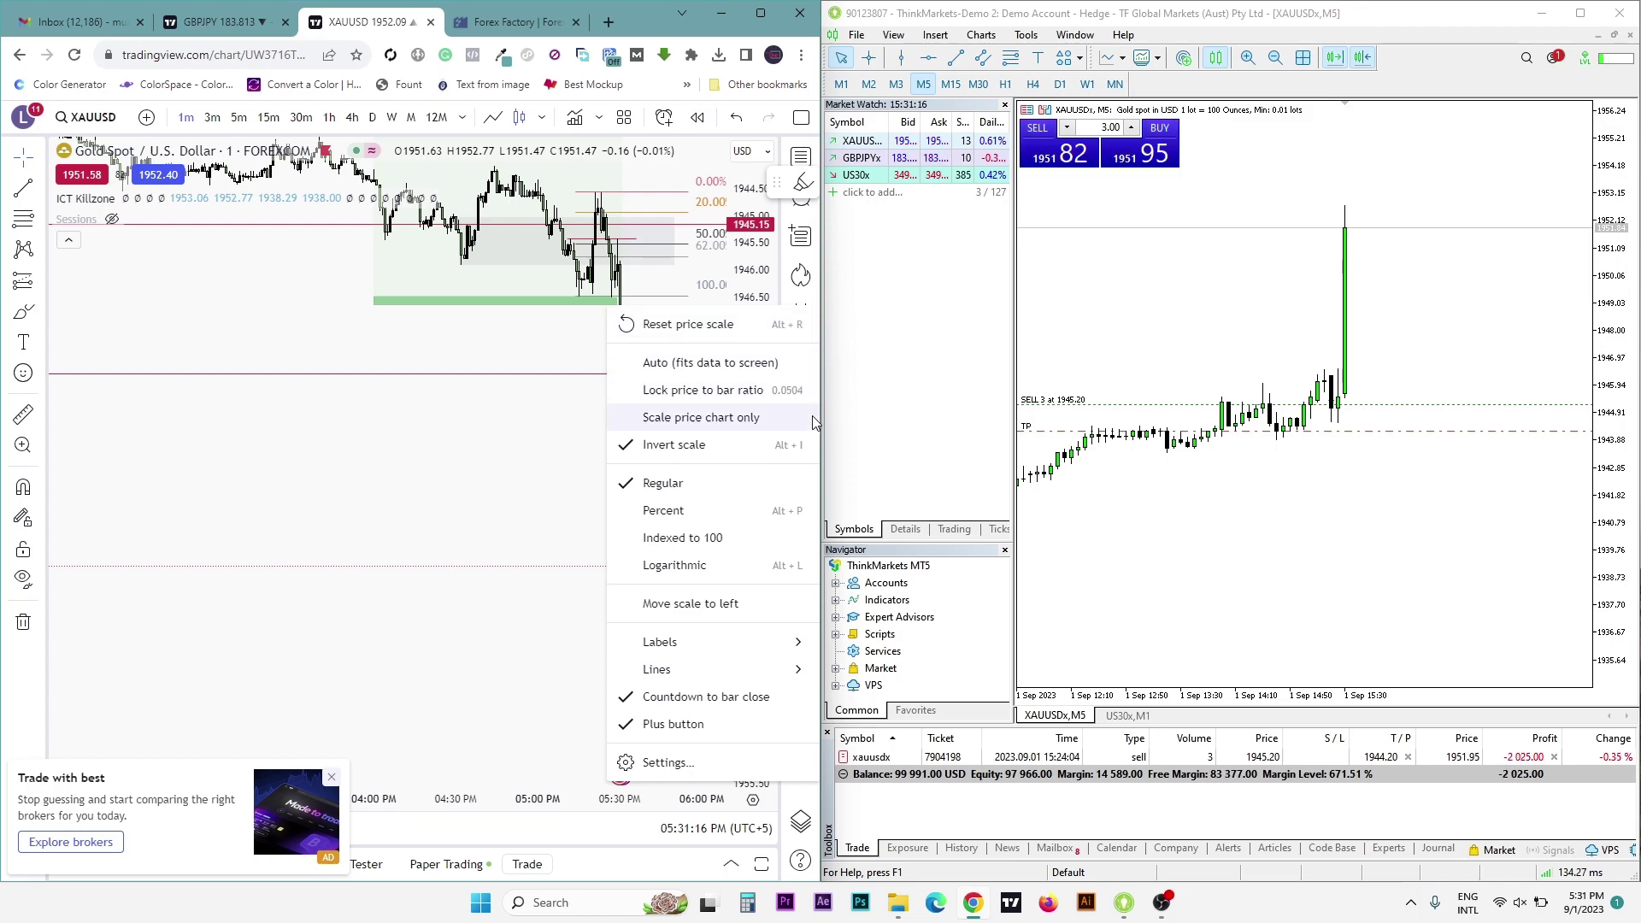
click(654, 445)
right_click(461, 319)
click(540, 228)
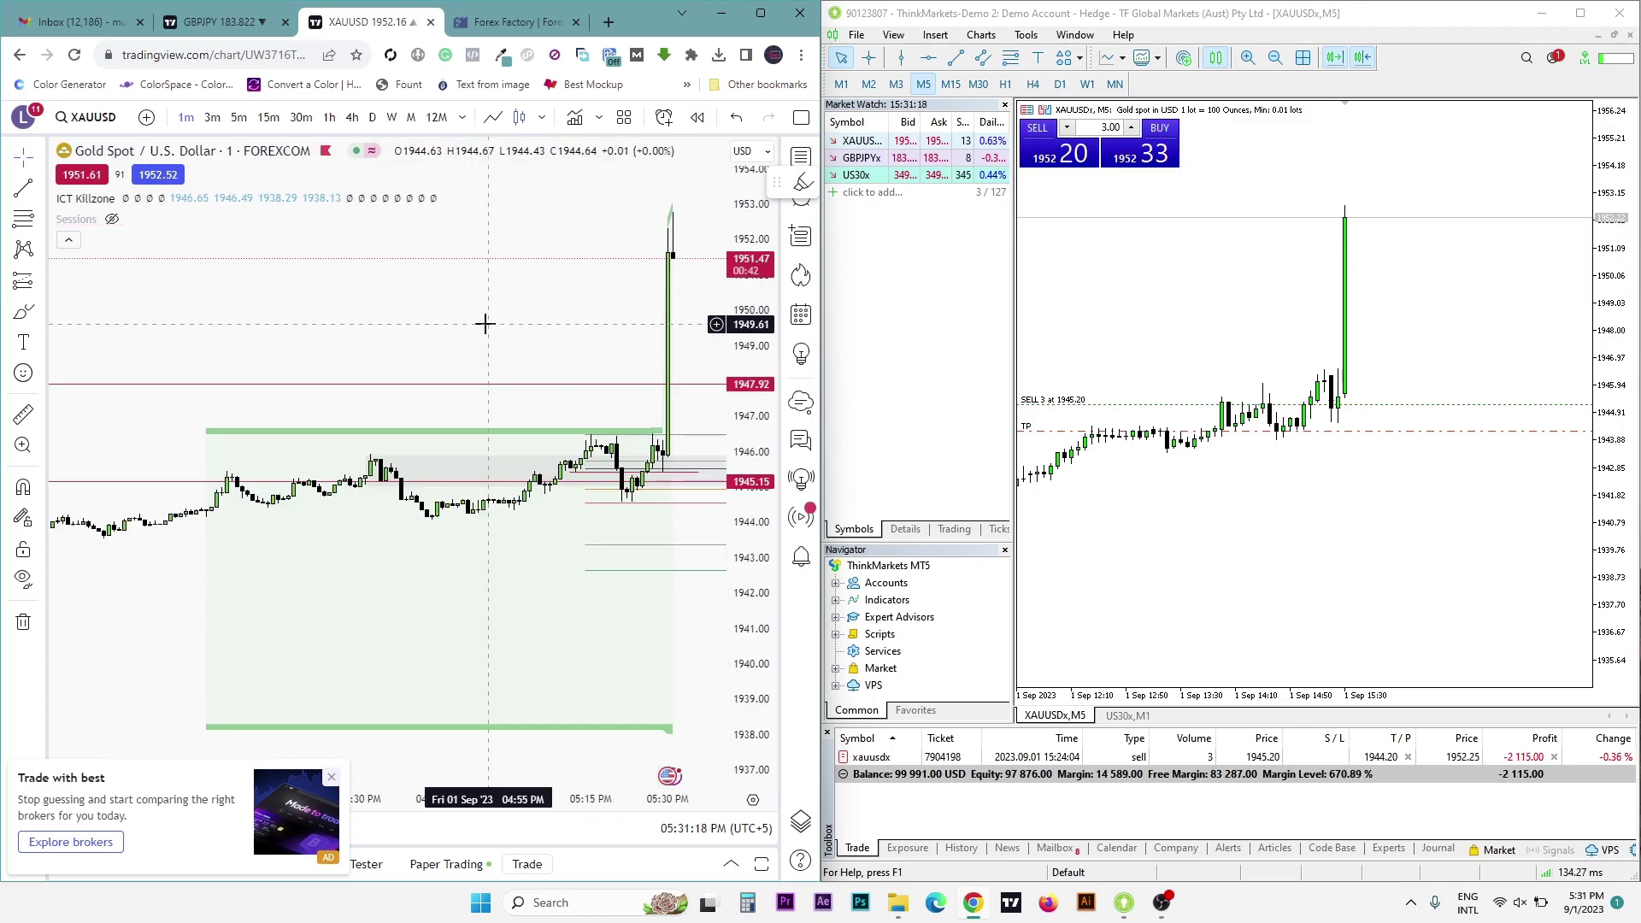
- Pan and rescale the gold chart around the spike, then check Forex Factory's NFP figures
drag(535, 331, 327, 322)
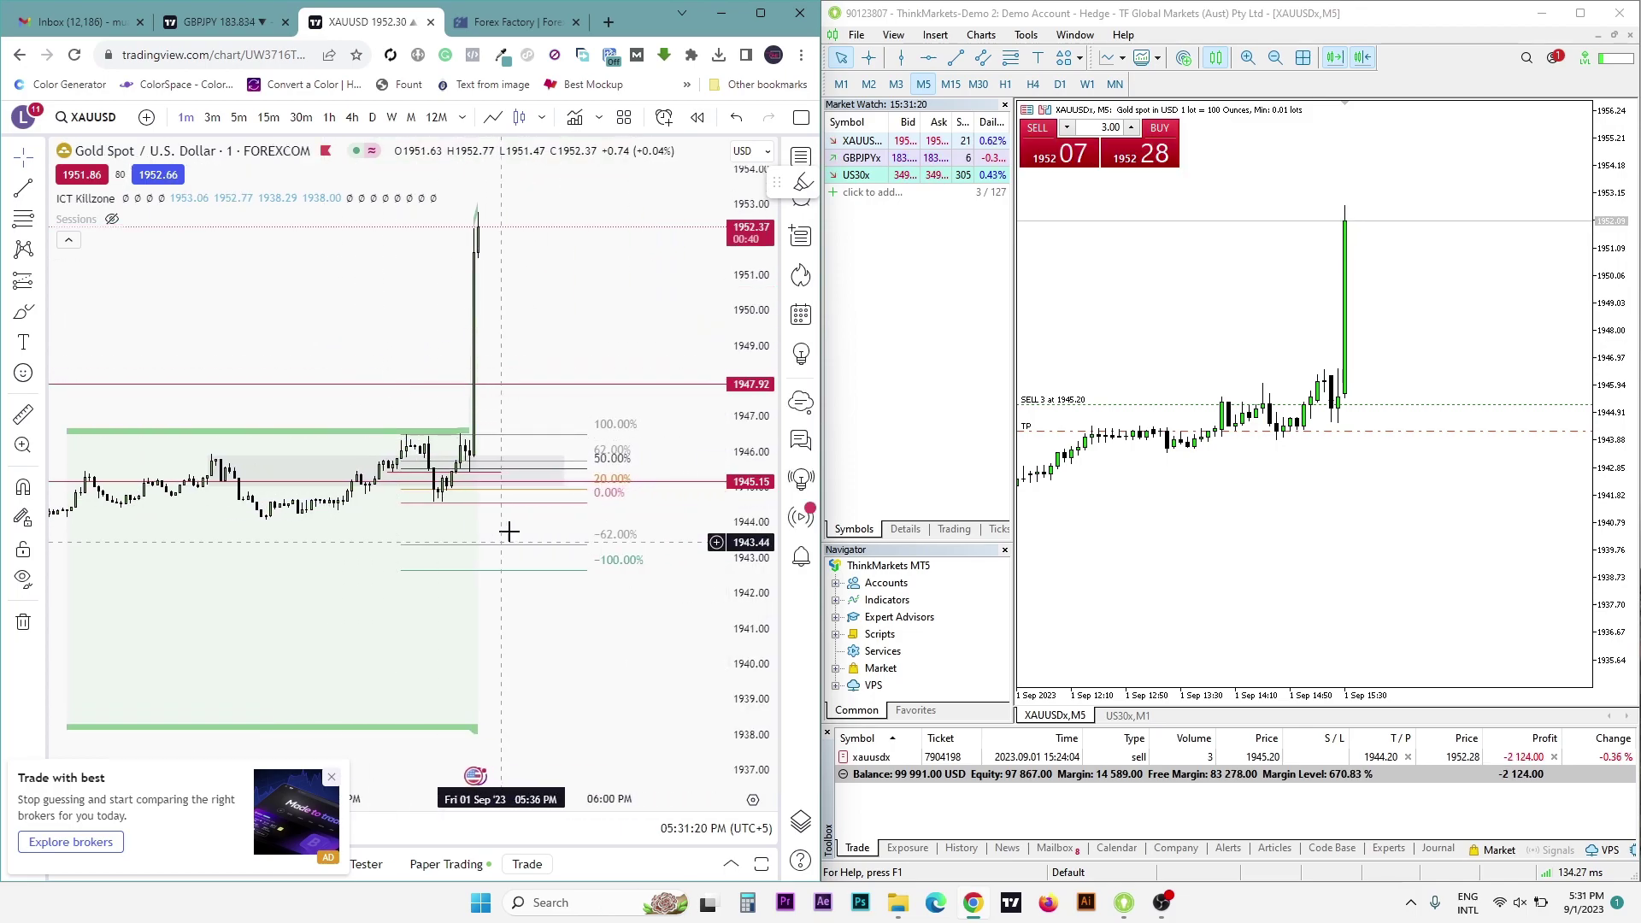
scroll(565, 437, down, 3)
scroll(593, 420, down, 2)
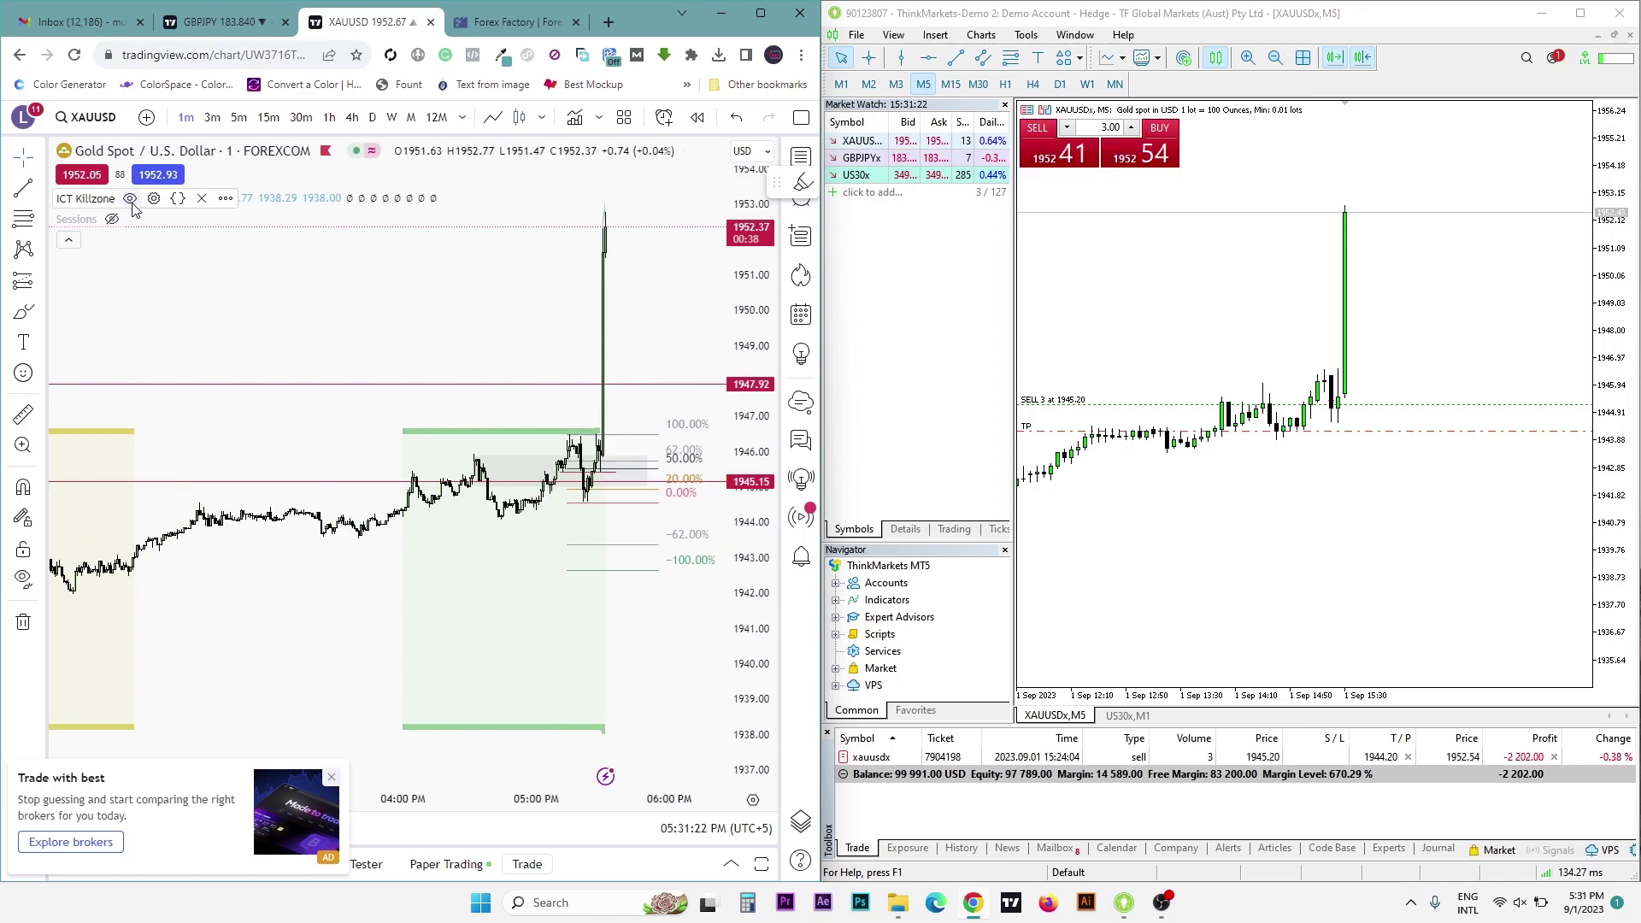
drag(294, 249, 489, 311)
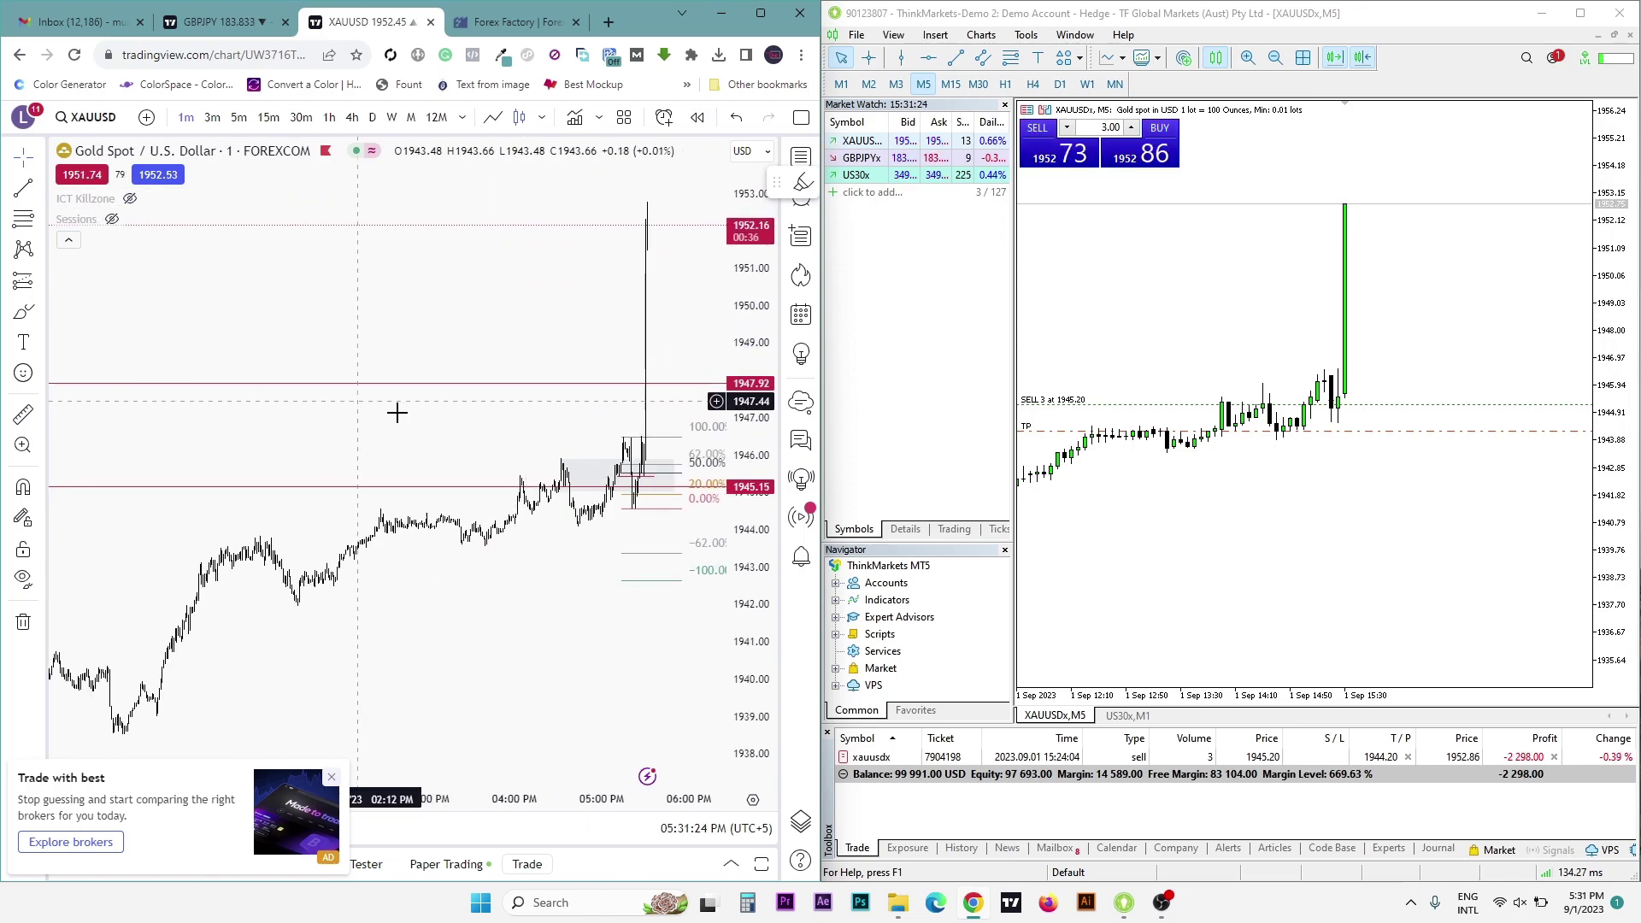
scroll(603, 514, up, 3)
drag(761, 317, 751, 398)
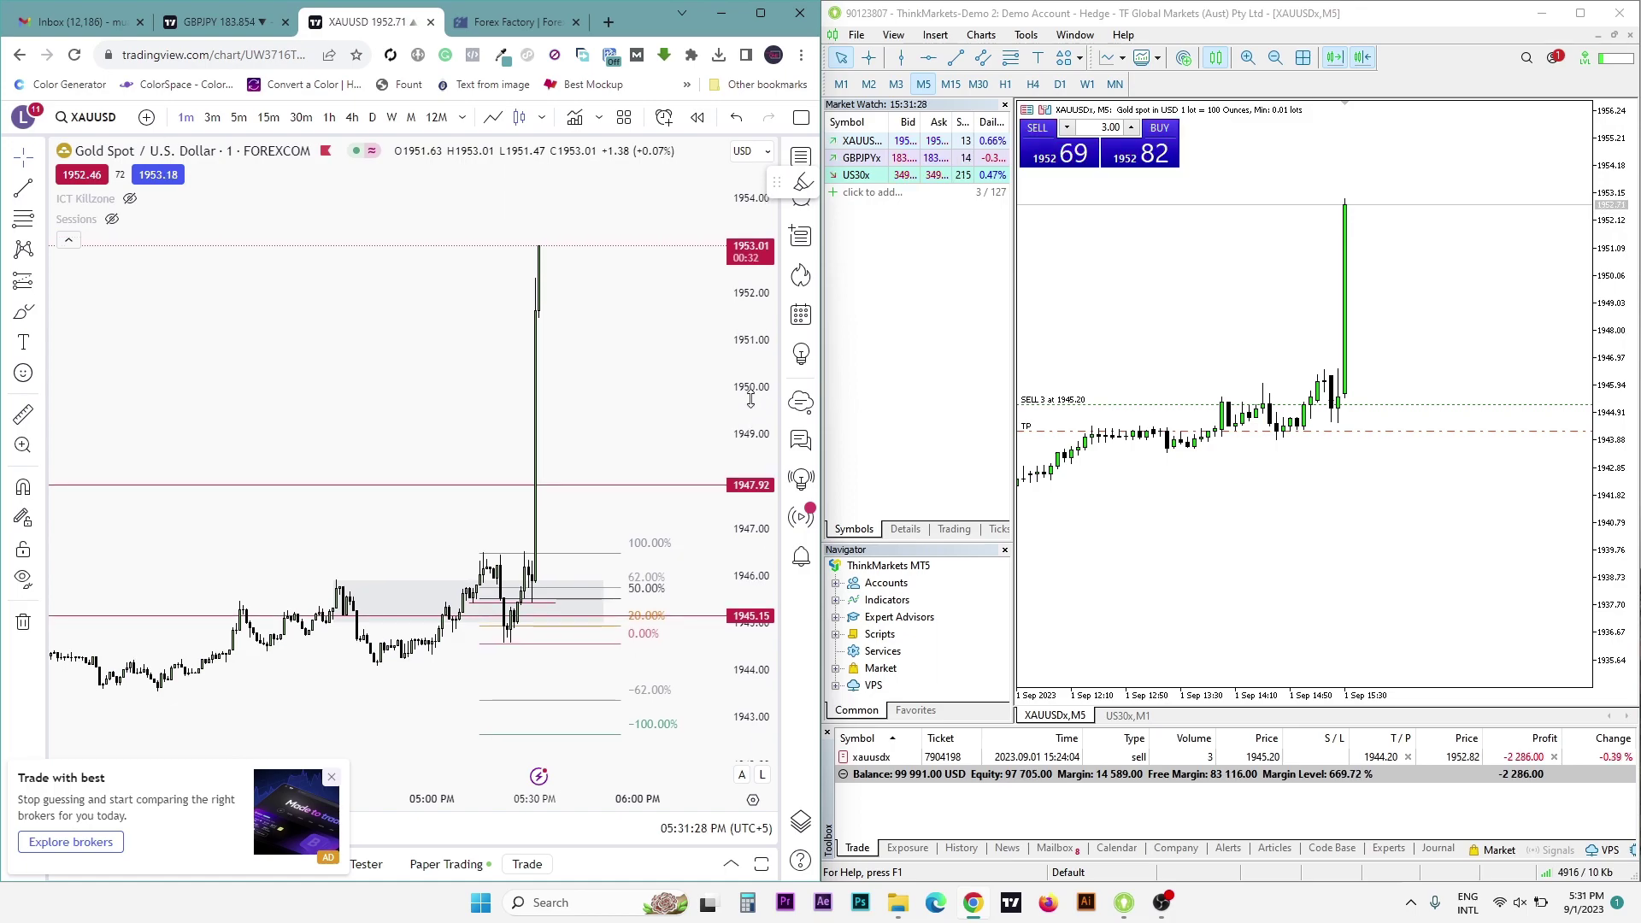
drag(743, 440, 744, 385)
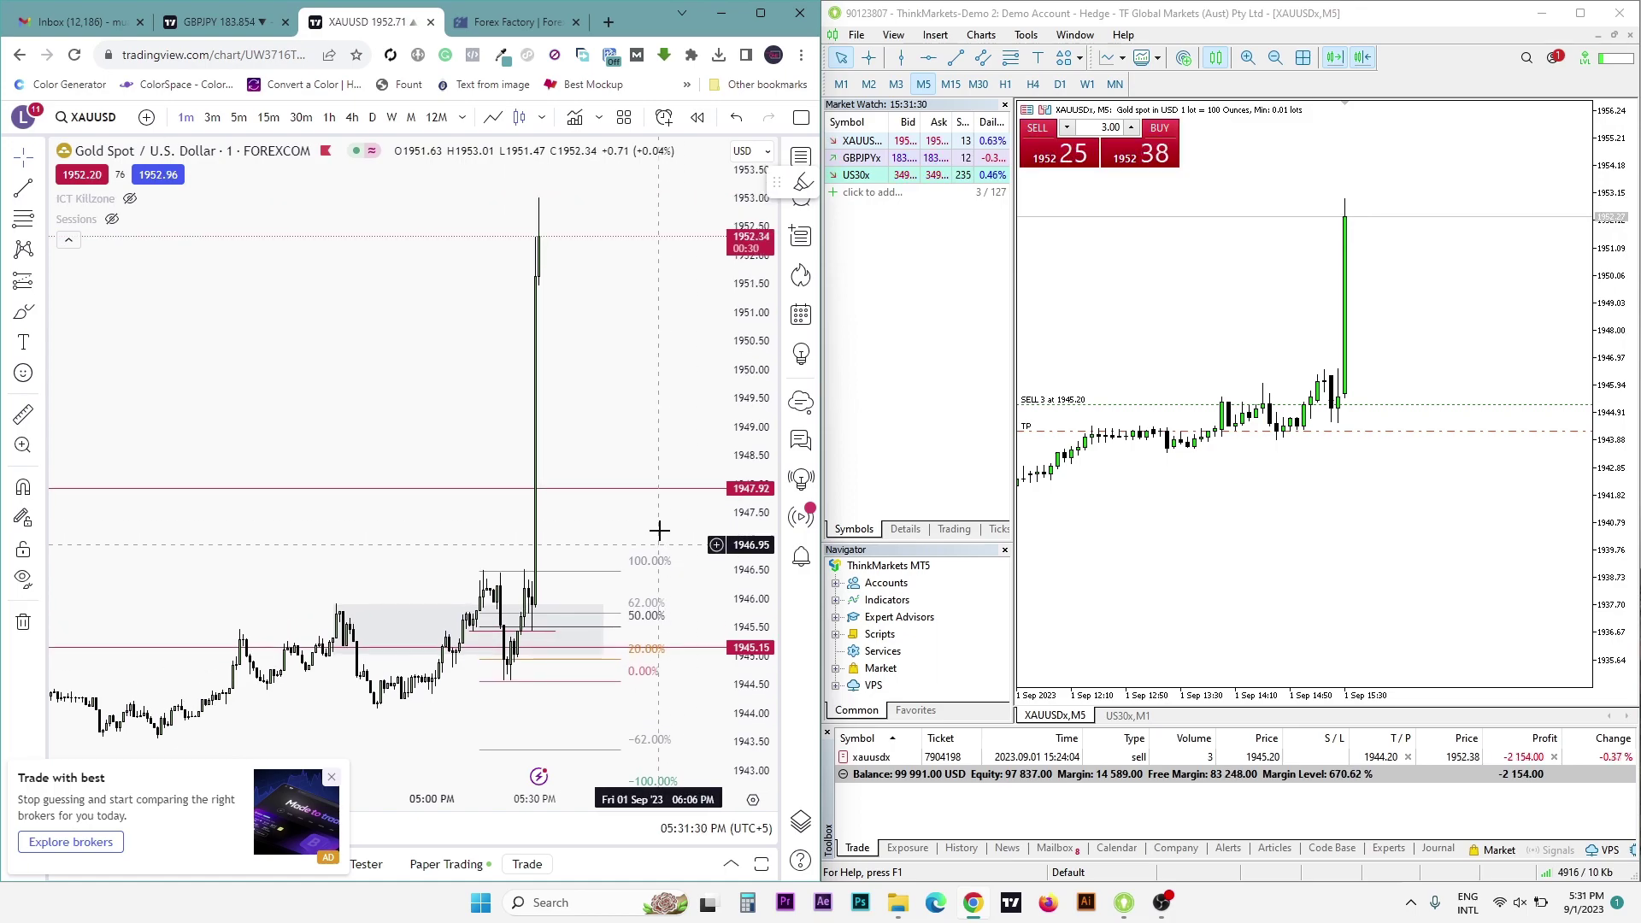
drag(659, 532, 751, 357)
scroll(552, 481, up, 3)
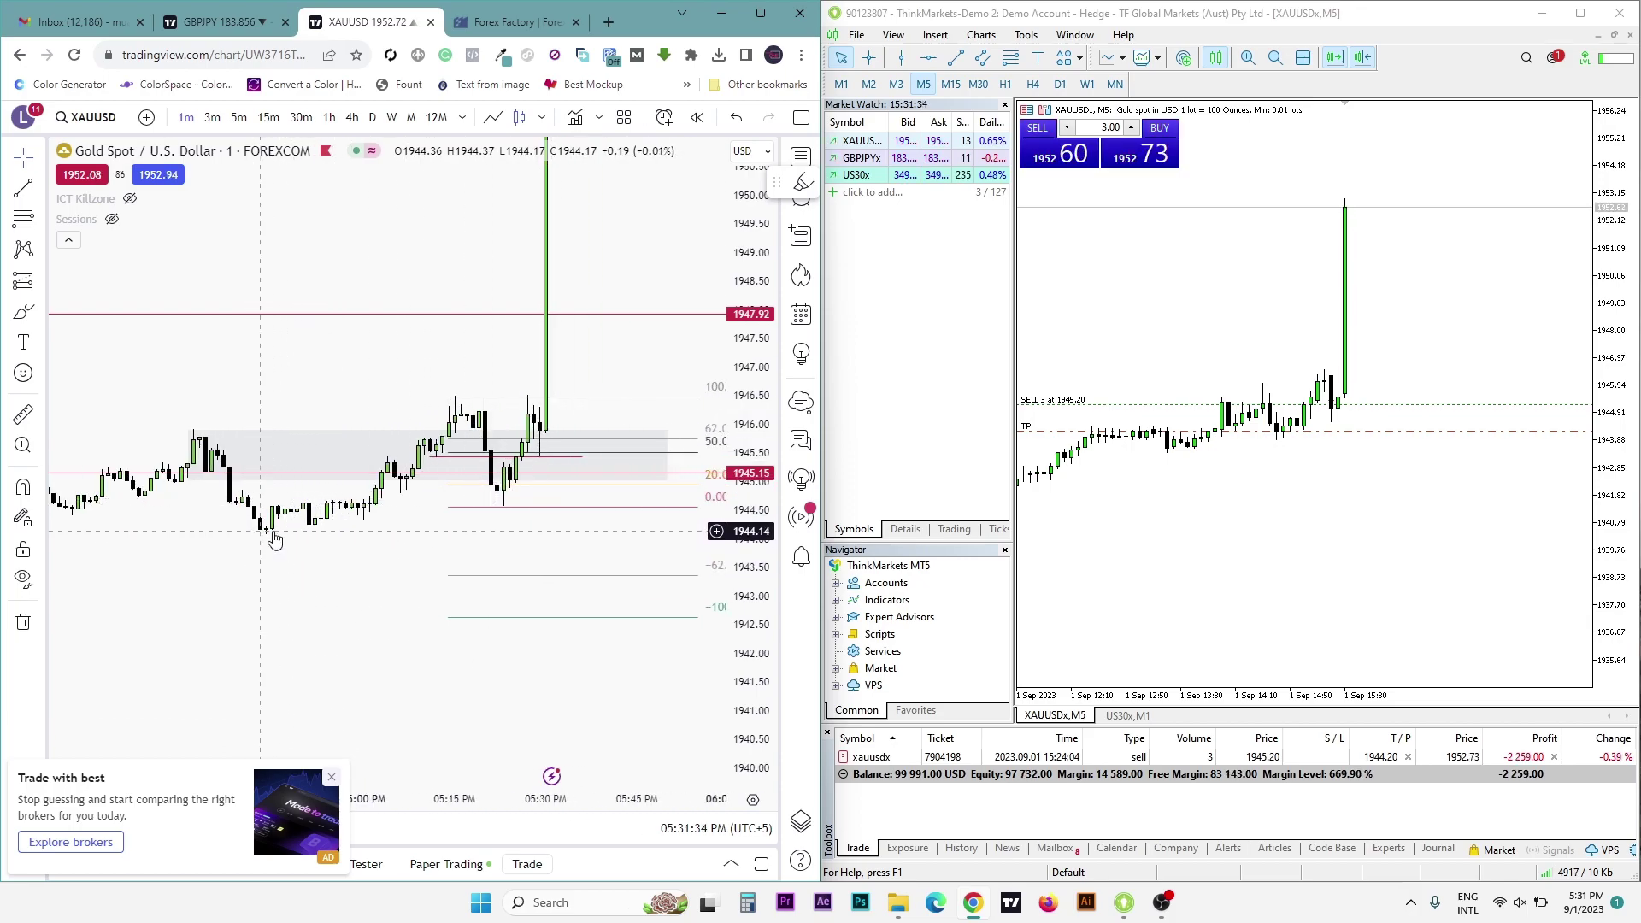
scroll(272, 533, down, 2)
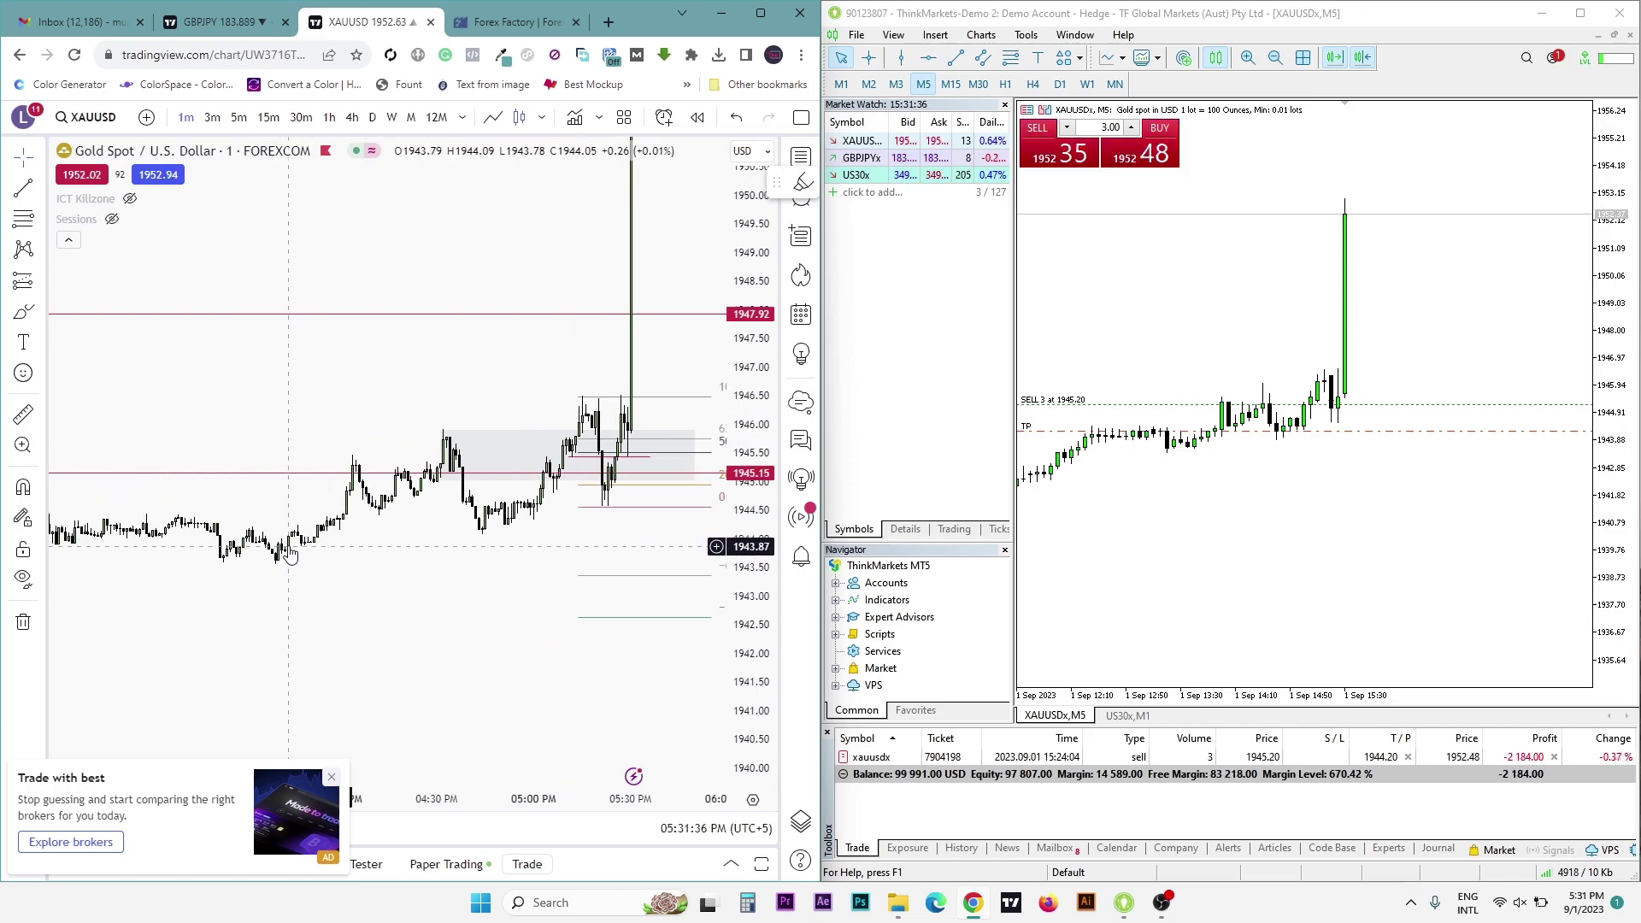
drag(542, 542, 448, 663)
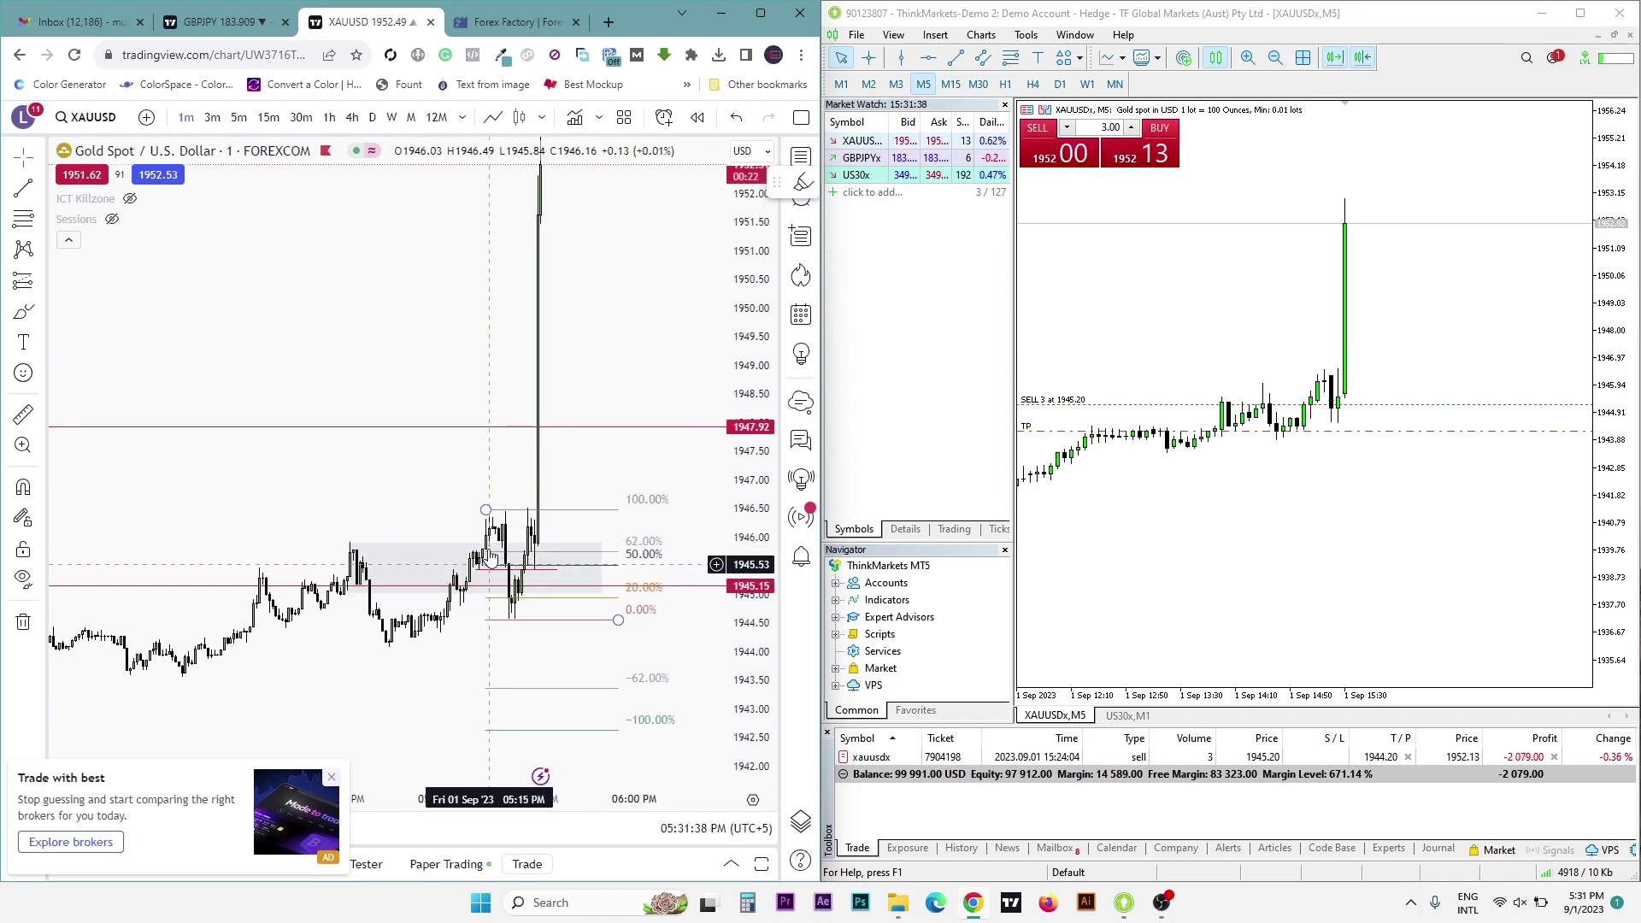
drag(756, 494, 781, 523)
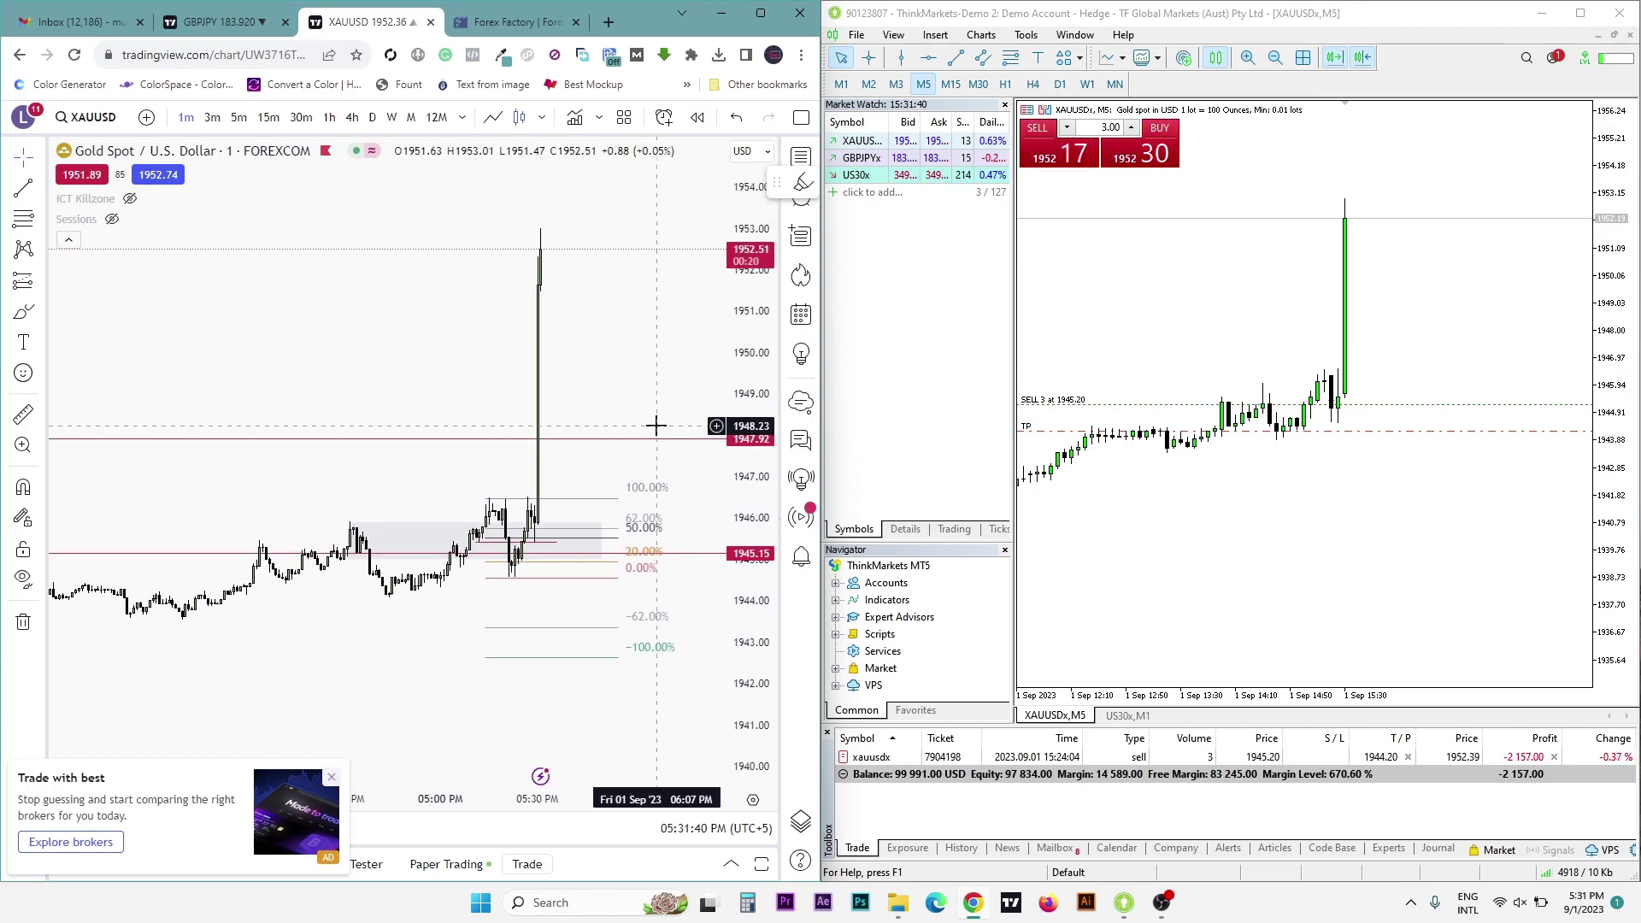
scroll(654, 424, up, 1)
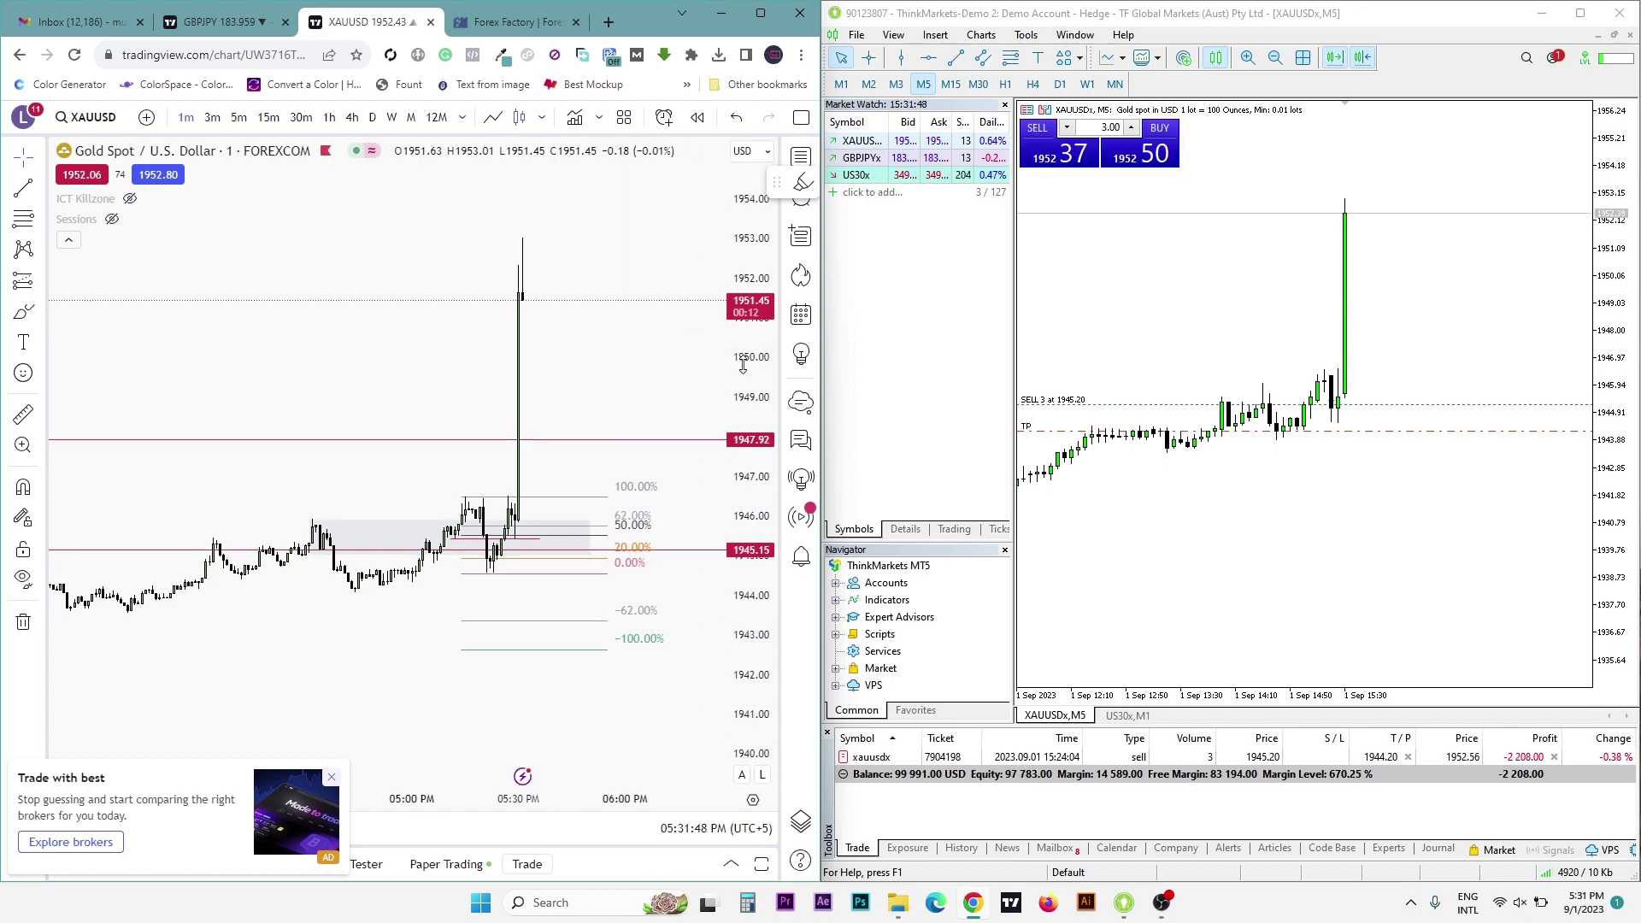
scroll(744, 333, up, 1)
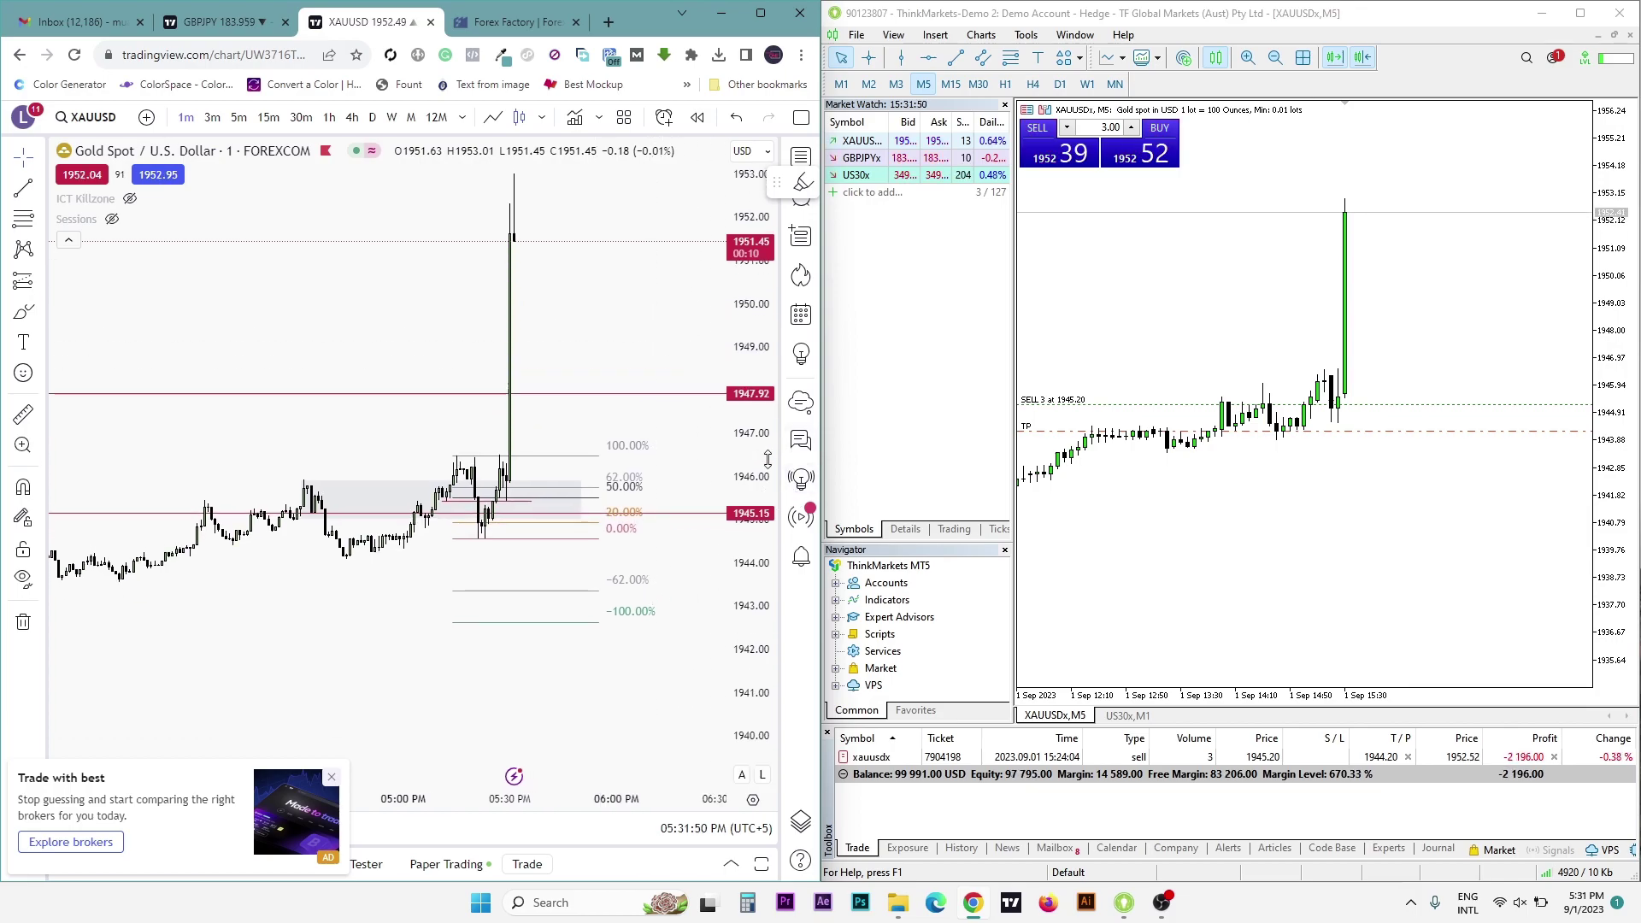
click(501, 22)
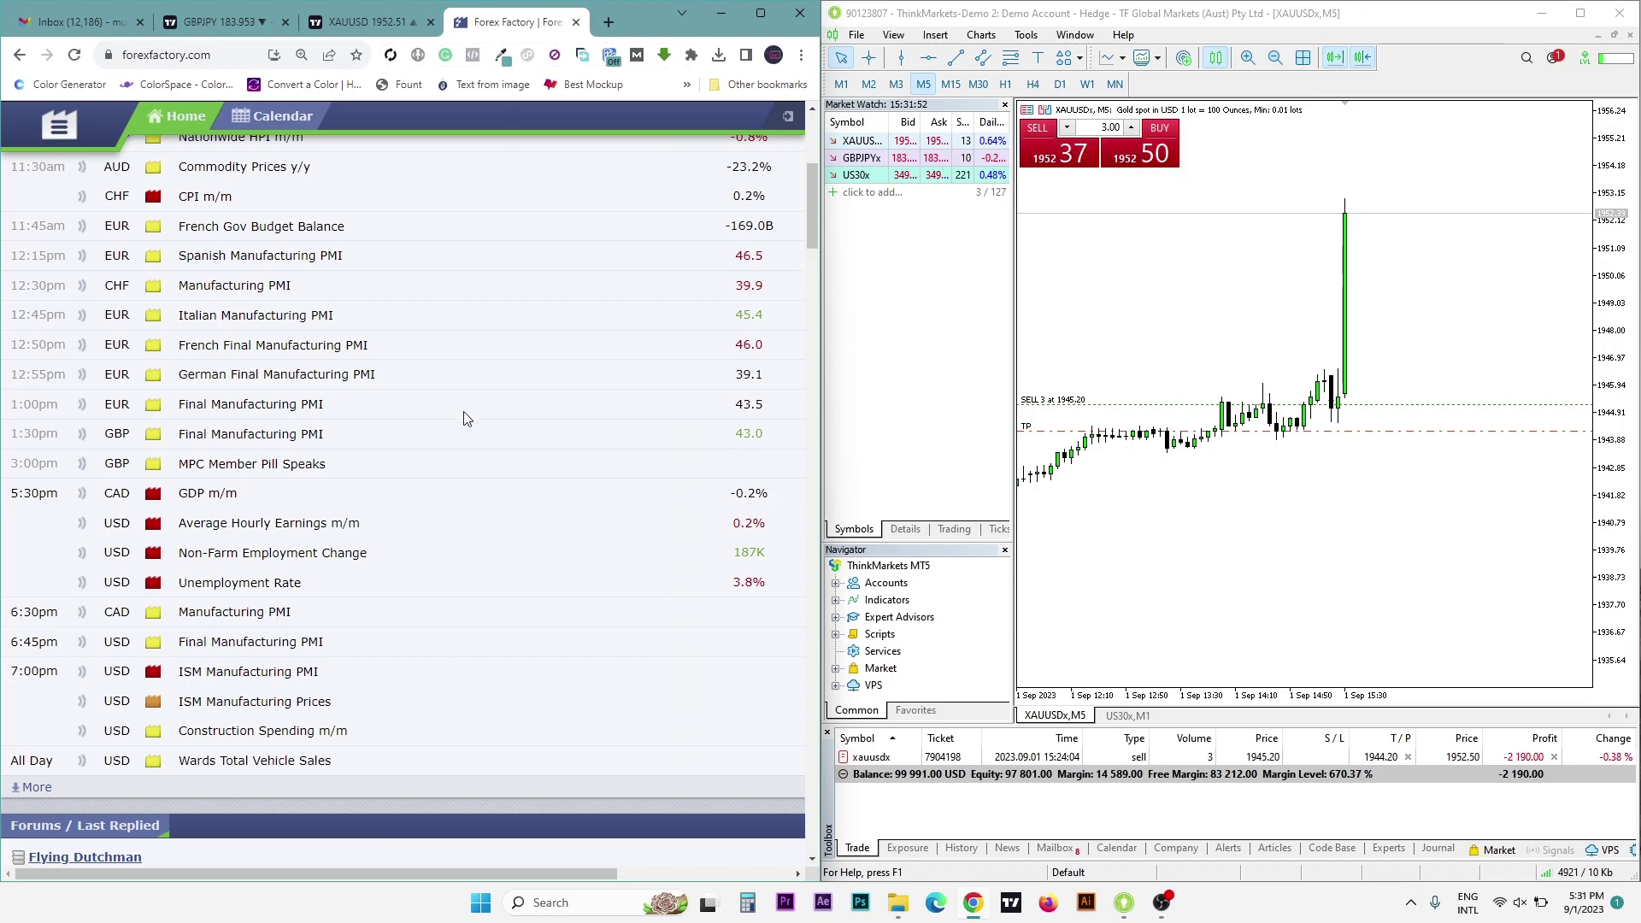
click(763, 551)
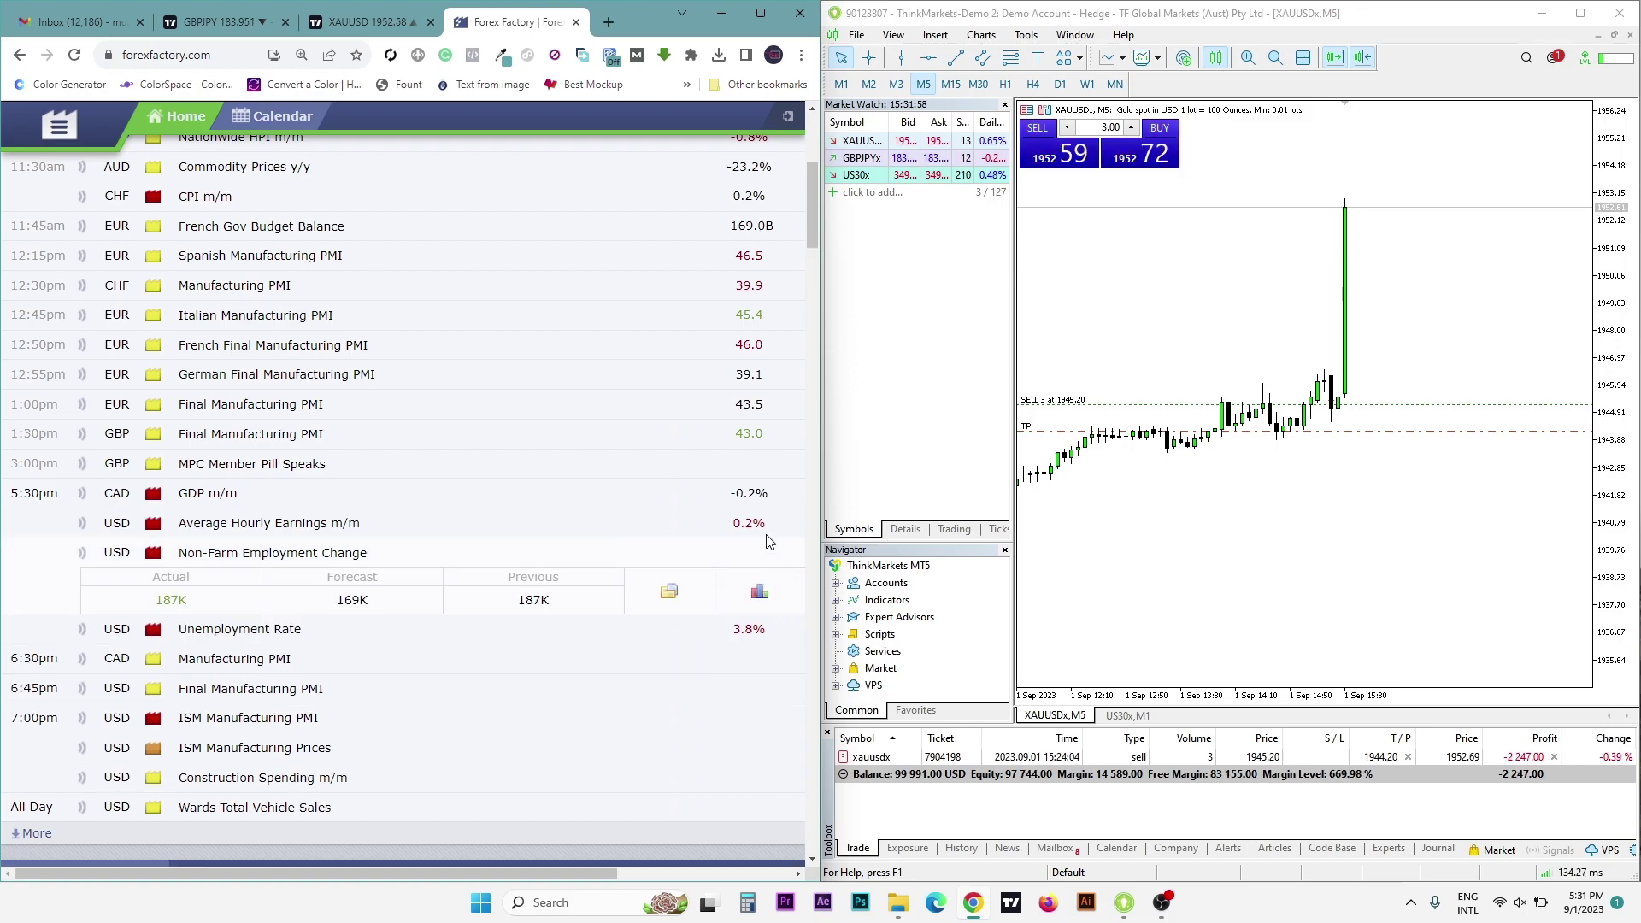
click(755, 523)
click(85, 524)
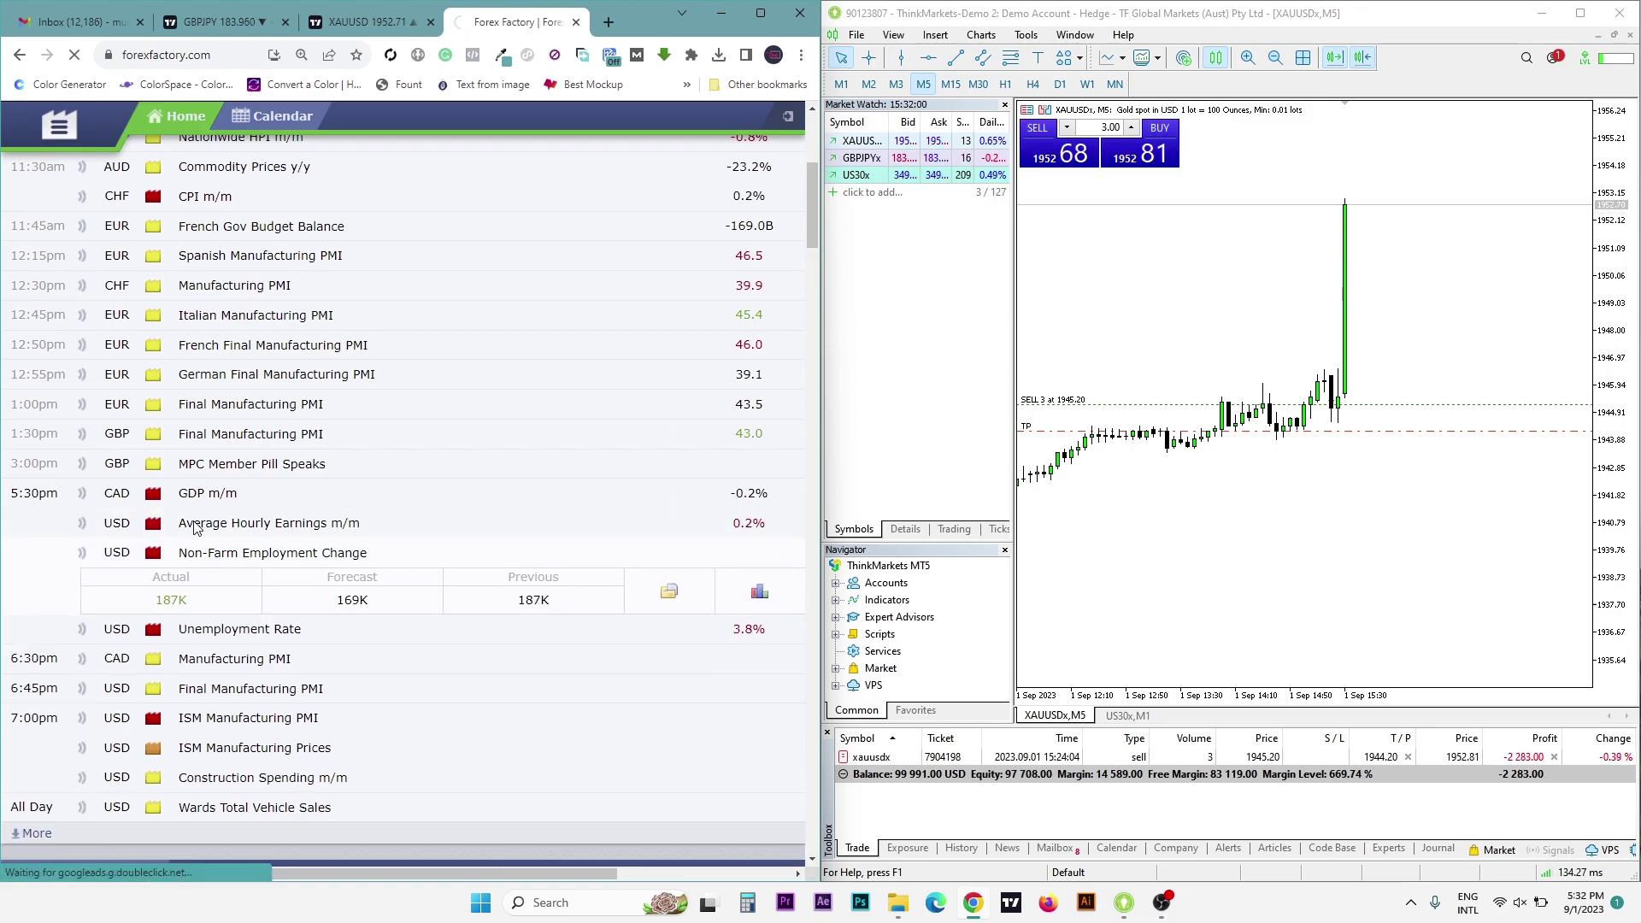
key(alt+Left)
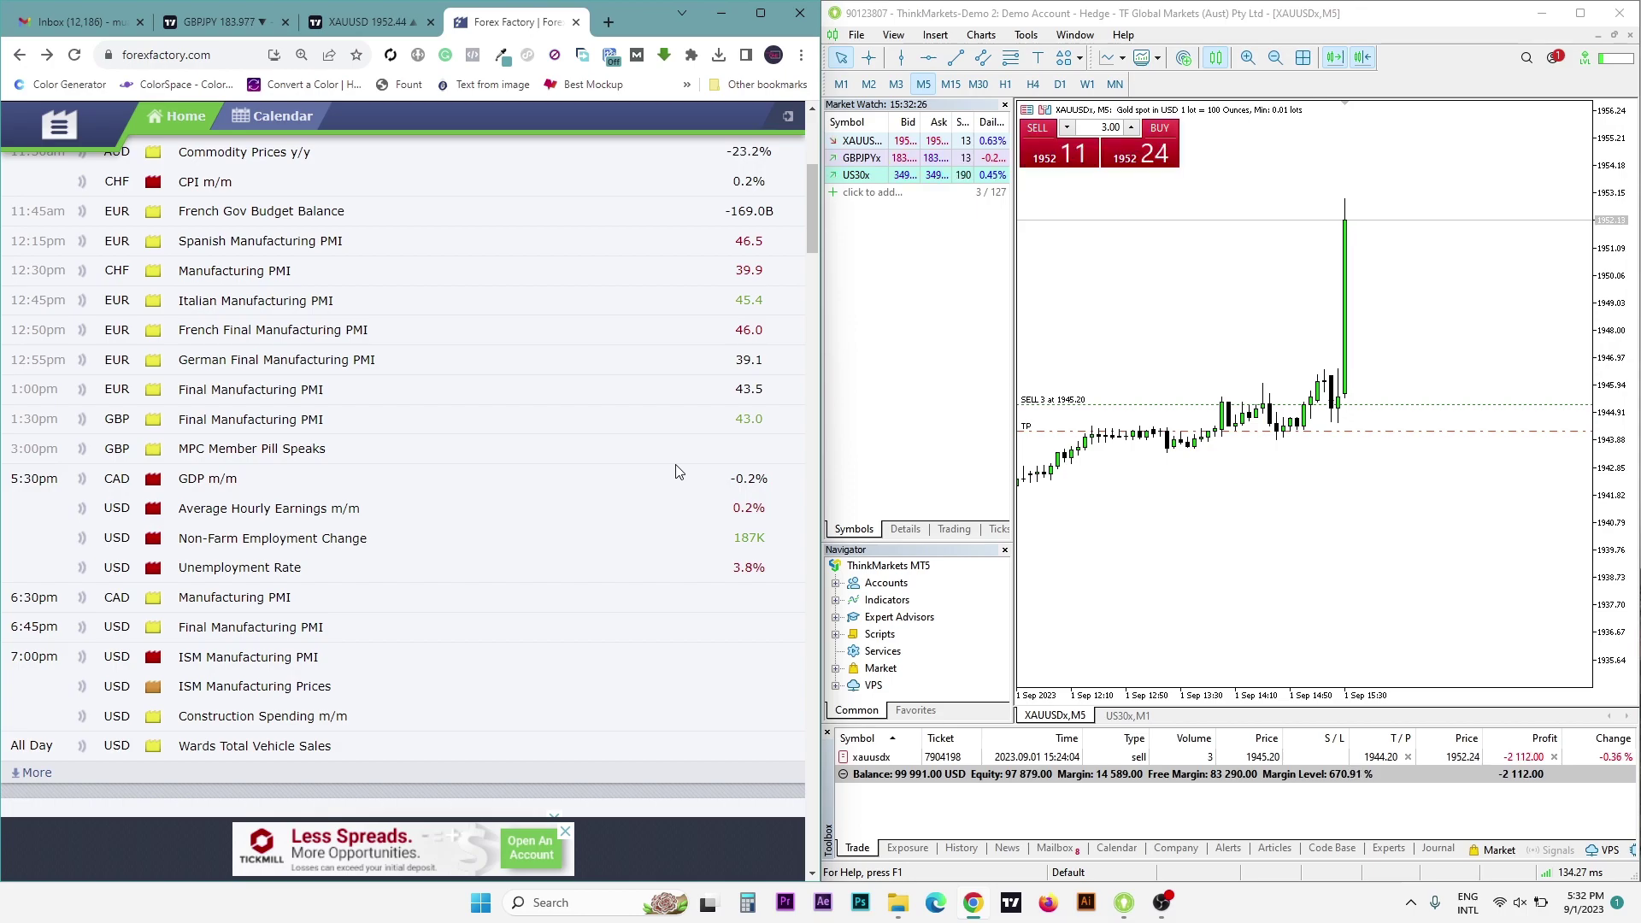
- Cycle the XAUUSDx chart through M1, M5, M3 and M2, end on M1, and compress prices
click(842, 85)
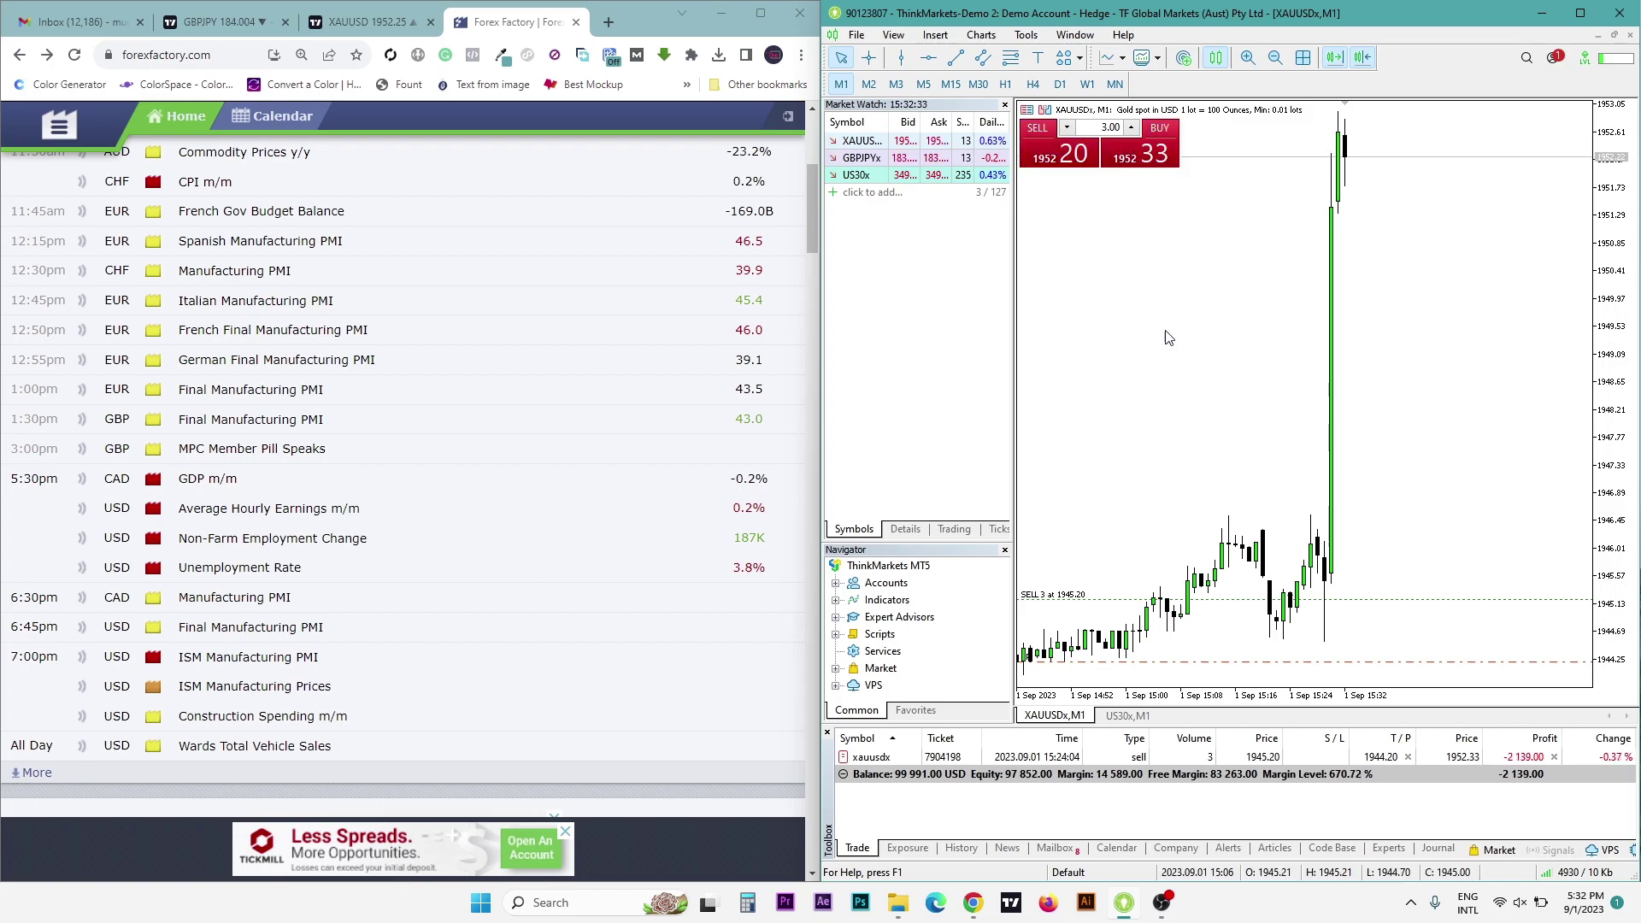
click(924, 84)
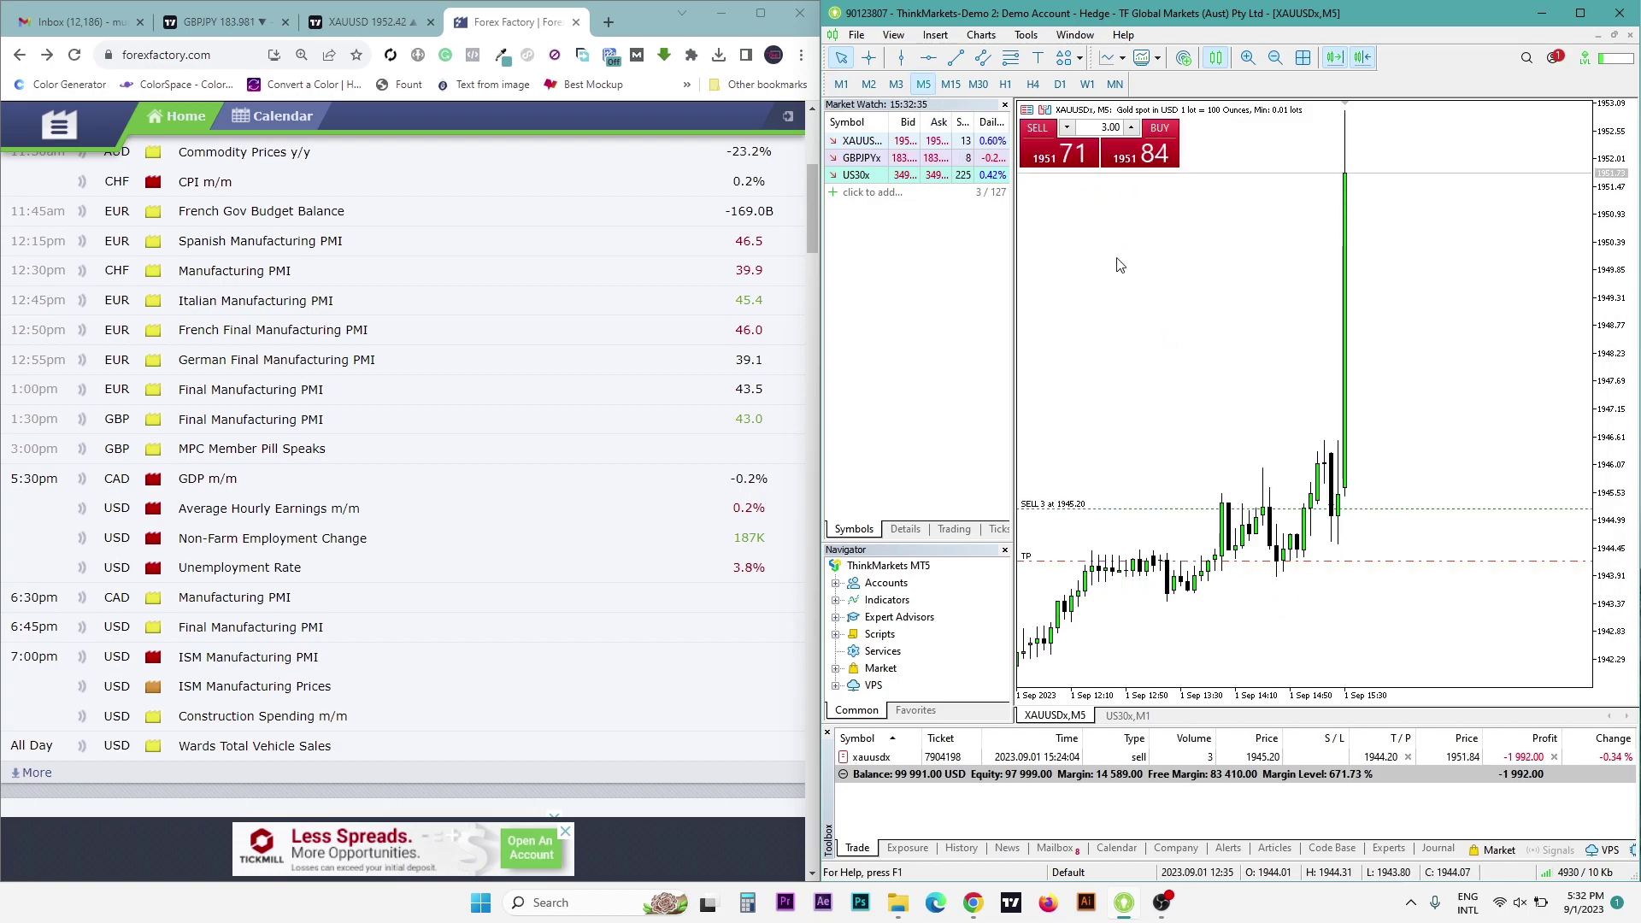
click(896, 86)
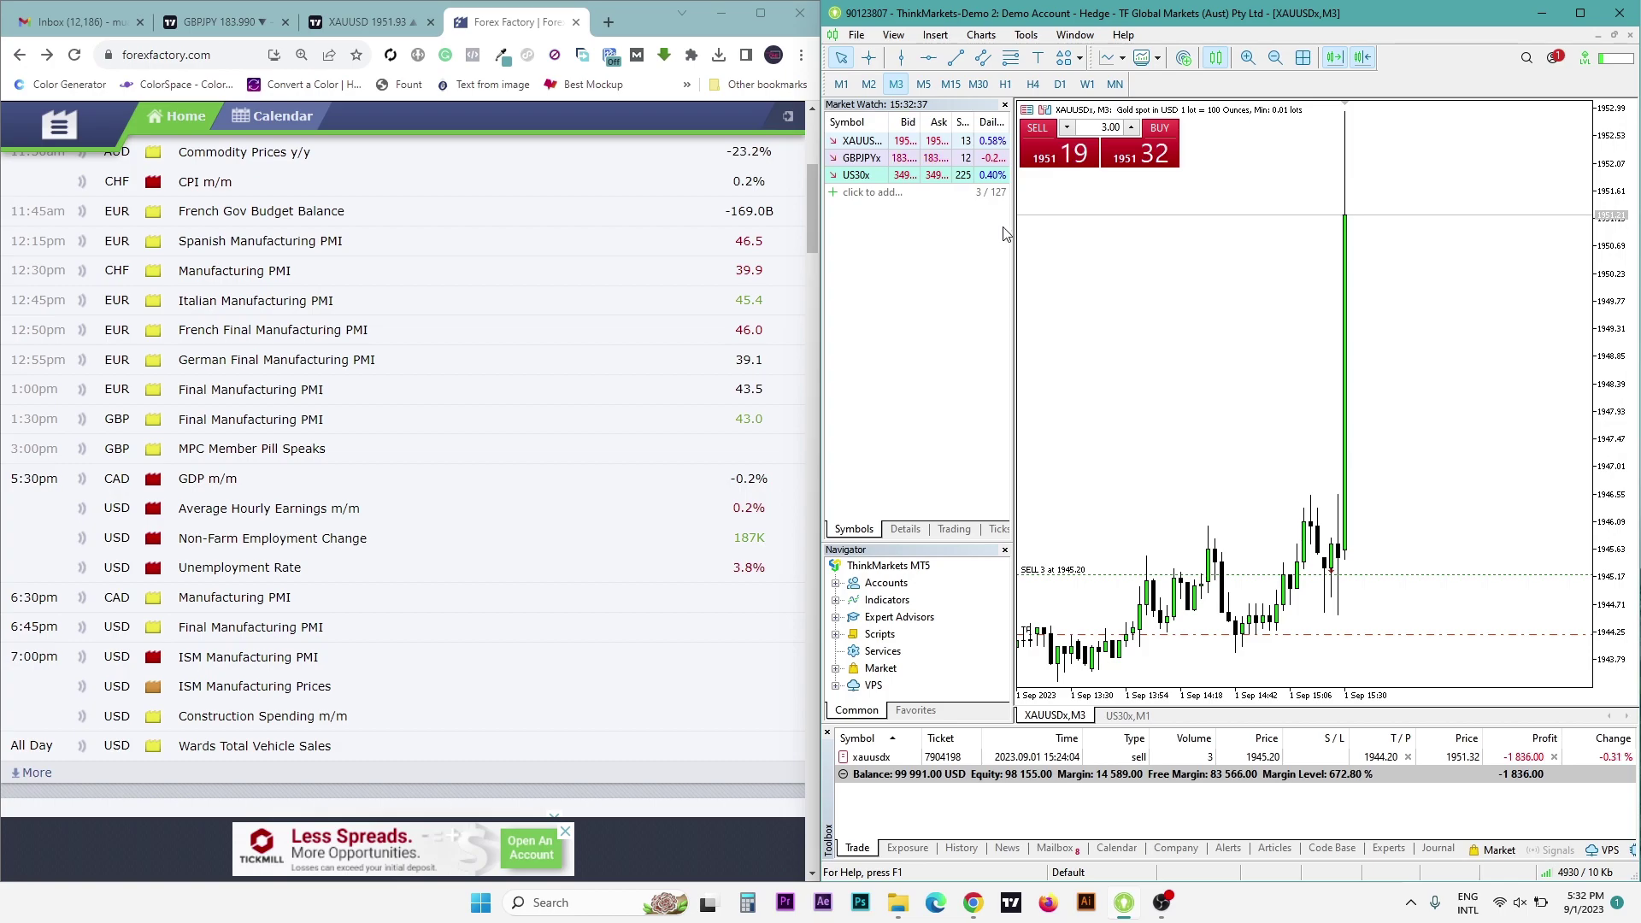
click(868, 85)
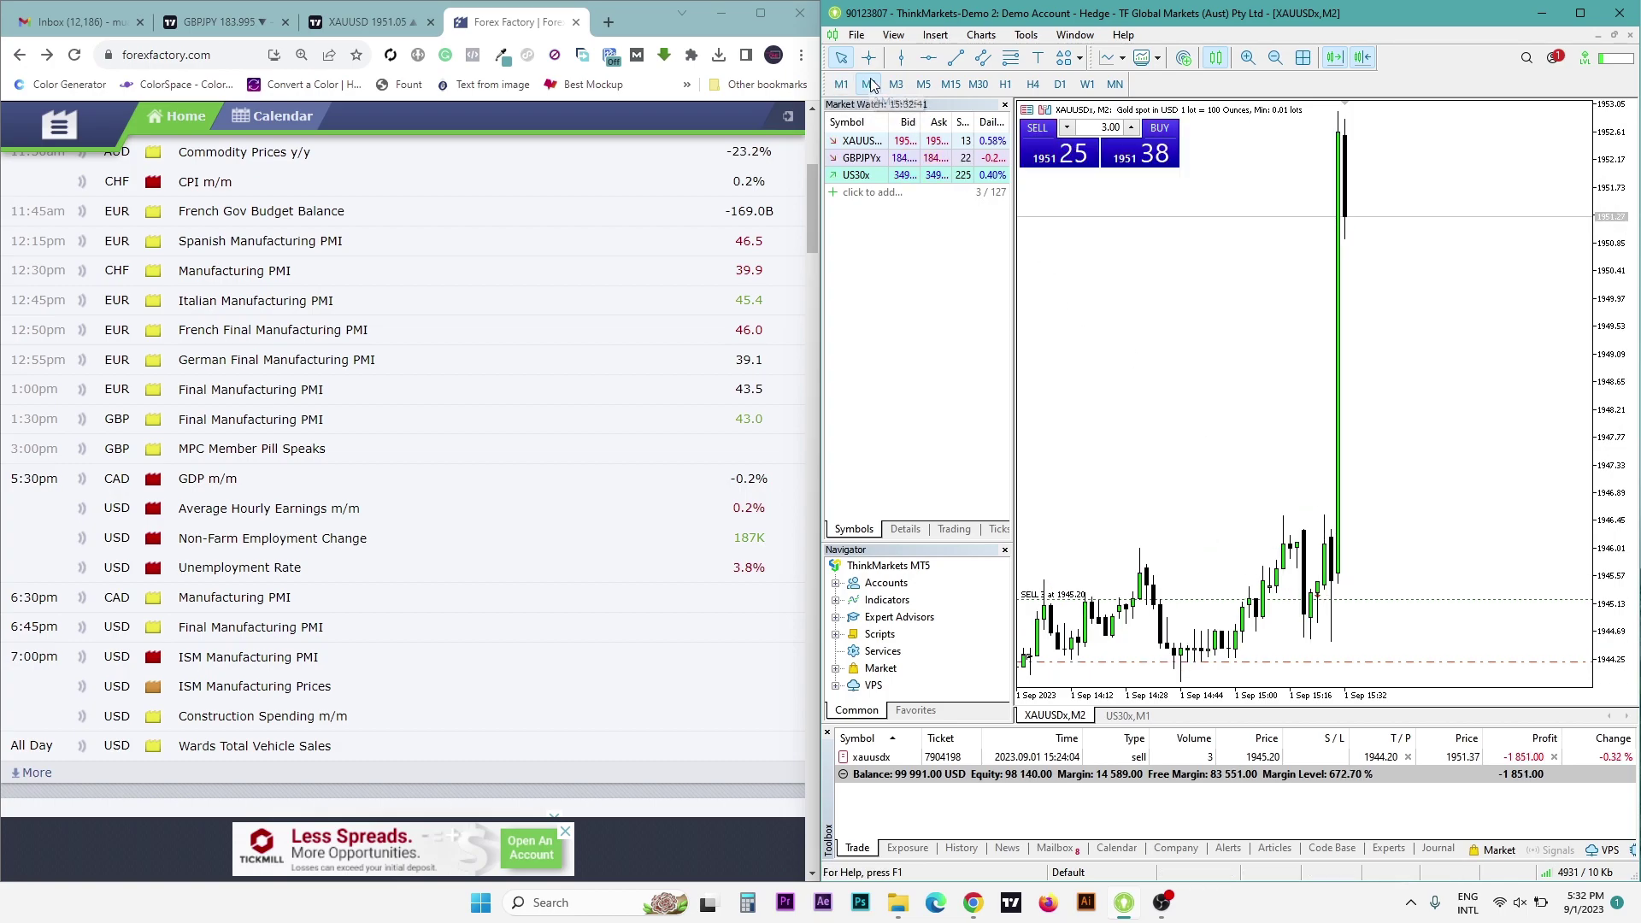
click(840, 85)
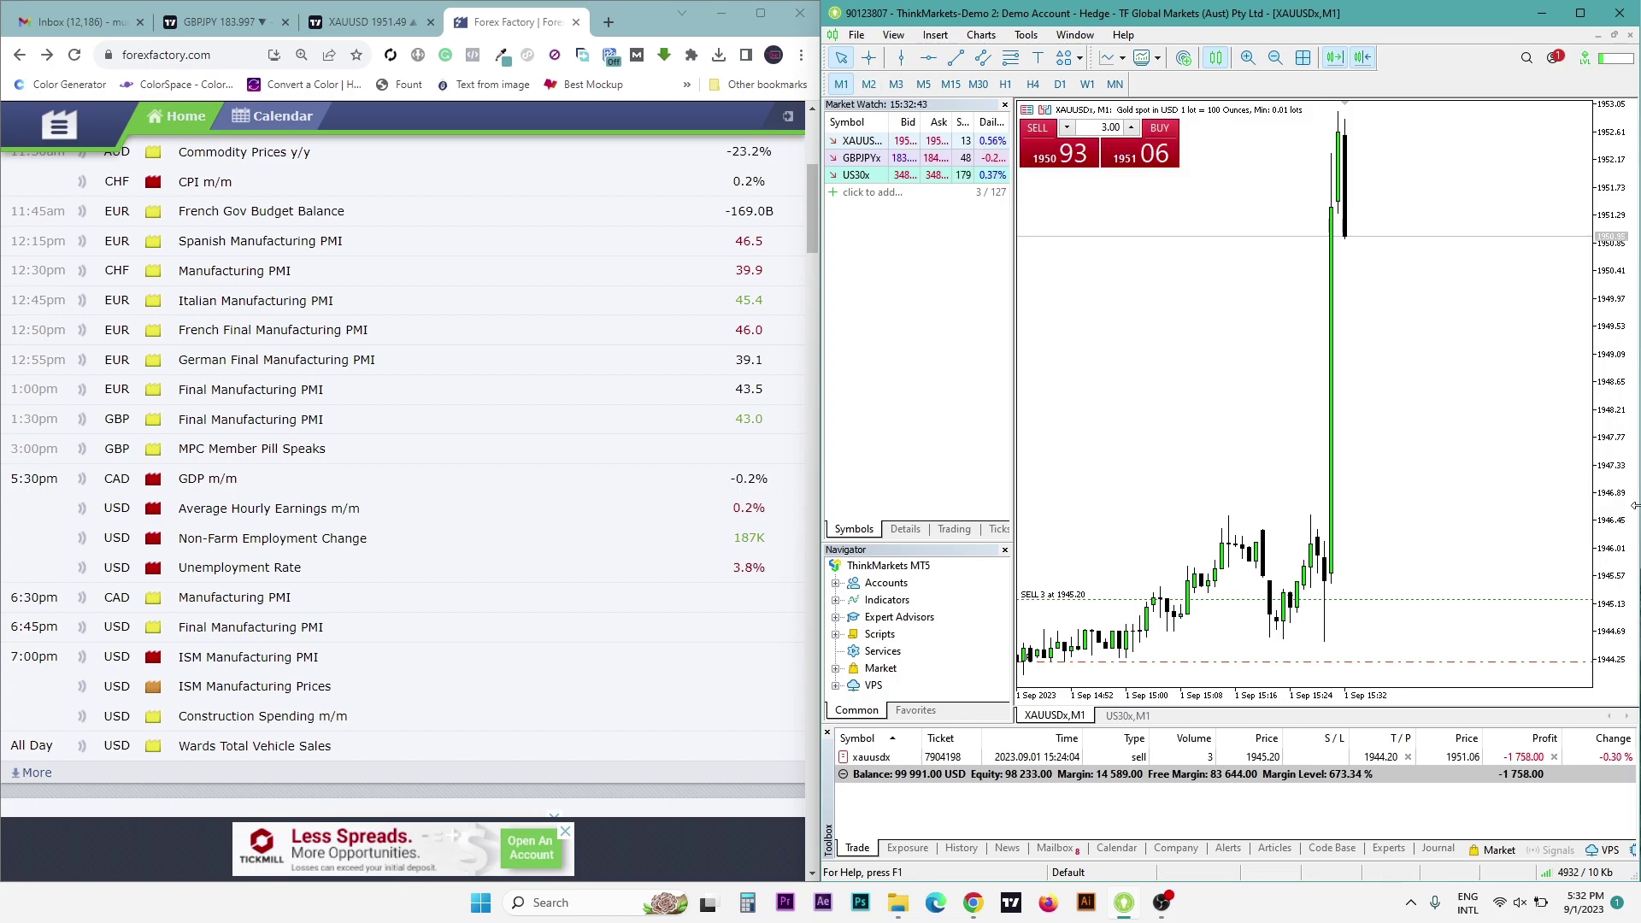
drag(1633, 463, 1633, 475)
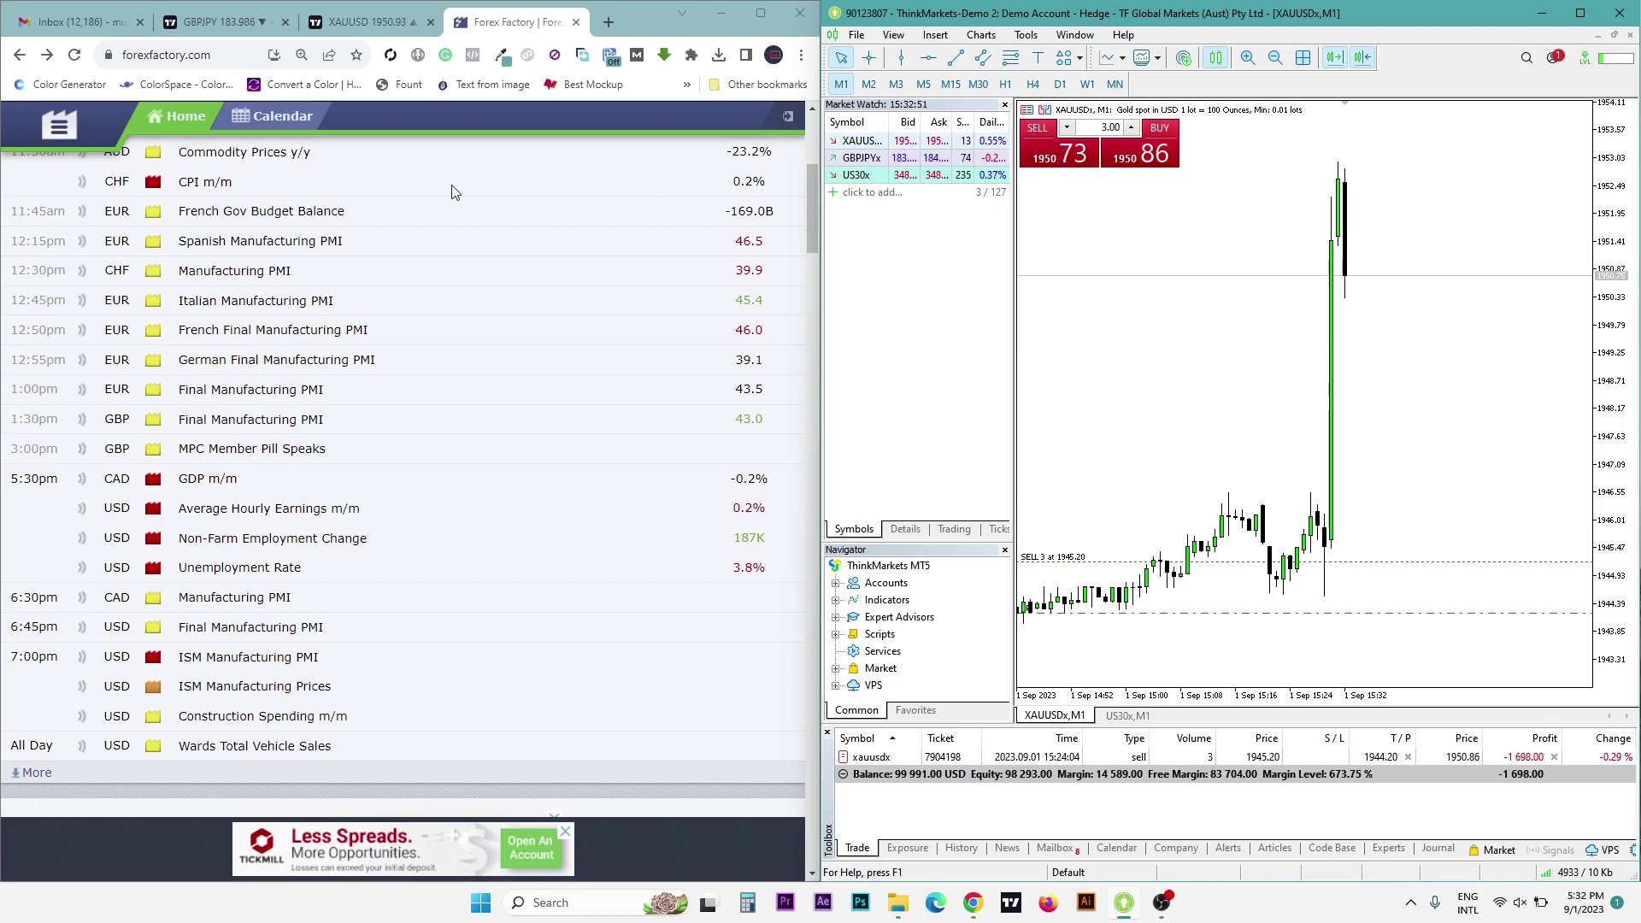
- Return to TradingView's gold chart, recentre the news spike and dismiss the broker advertisement
click(360, 22)
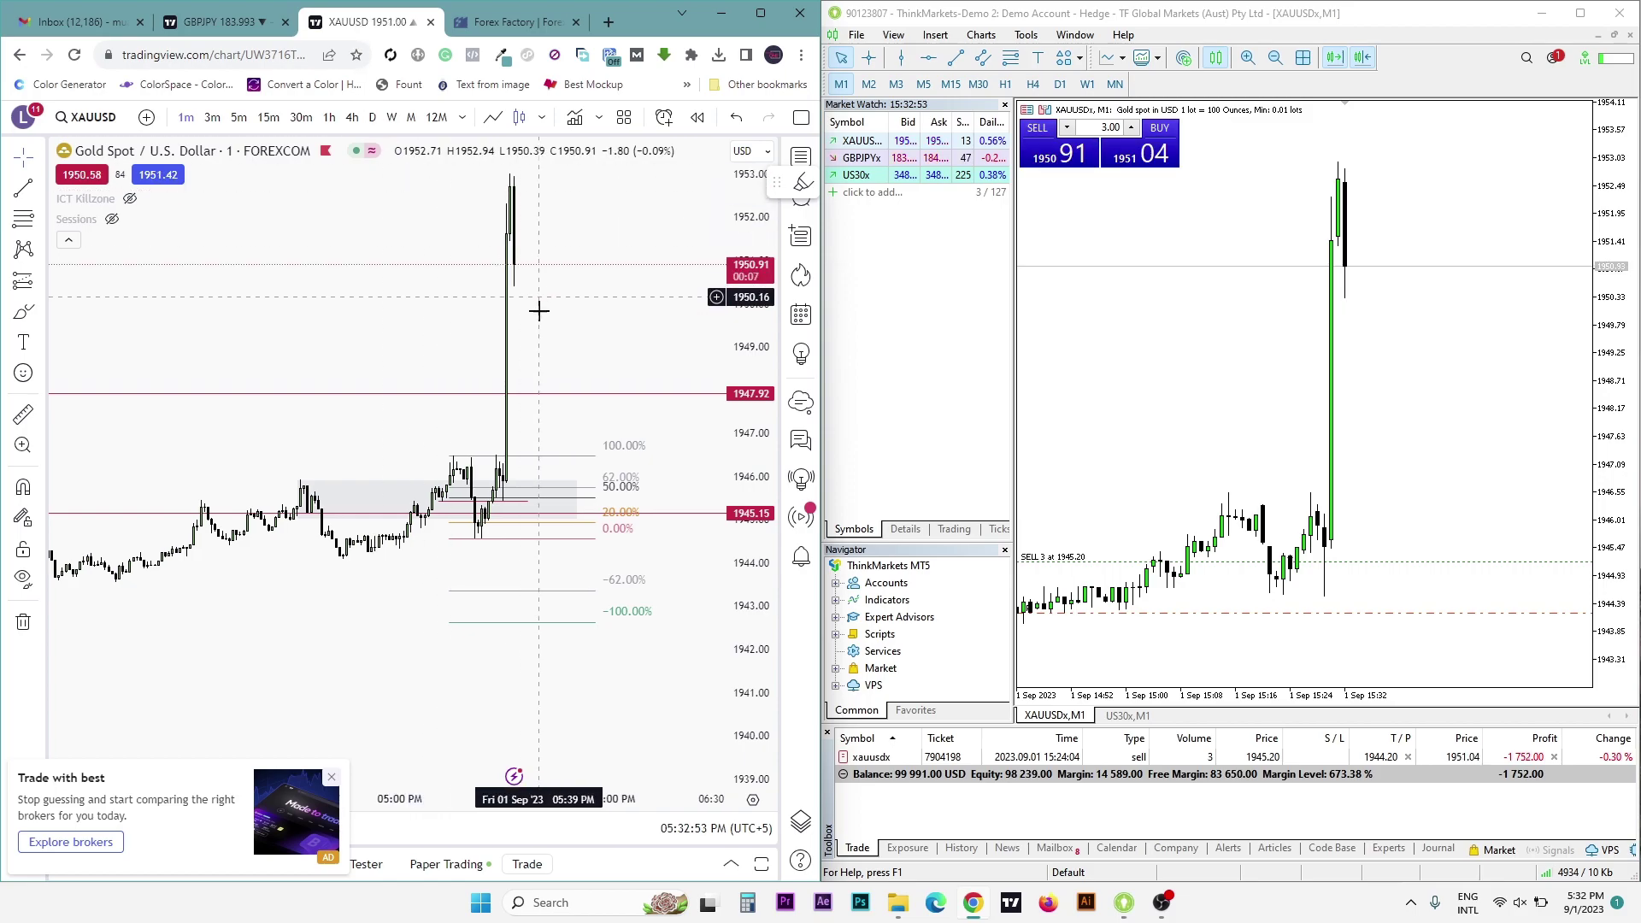
mouse_move(538, 312)
mouse_down()
mouse_move(484, 307)
mouse_move(532, 407)
mouse_move(501, 381)
mouse_up()
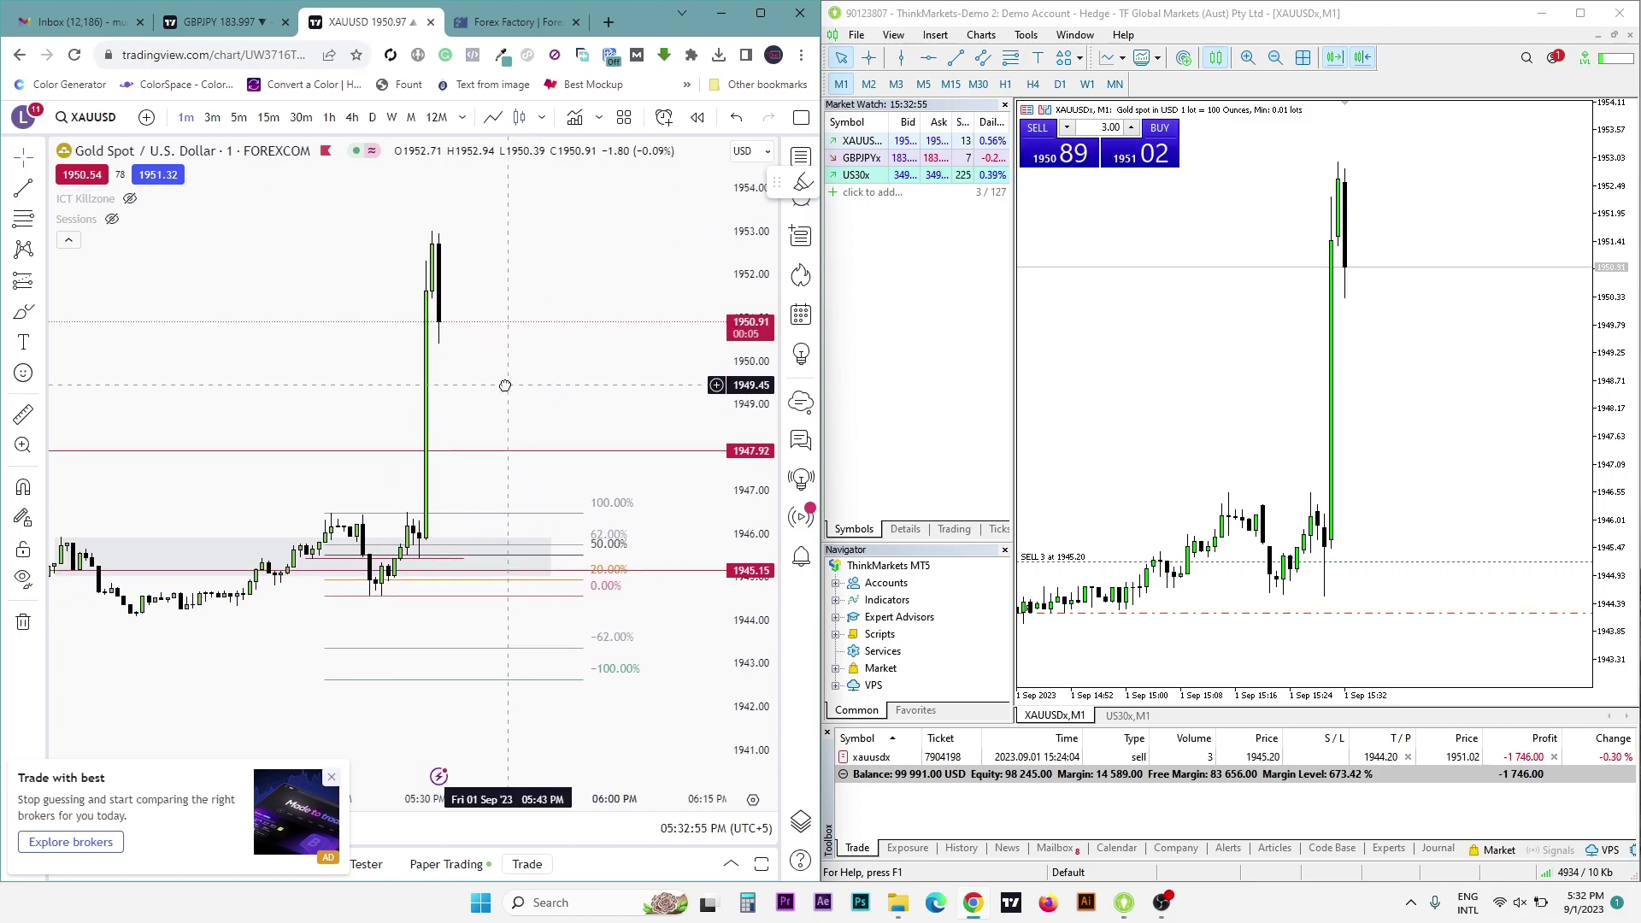
click(331, 778)
scroll(333, 711, up, 1)
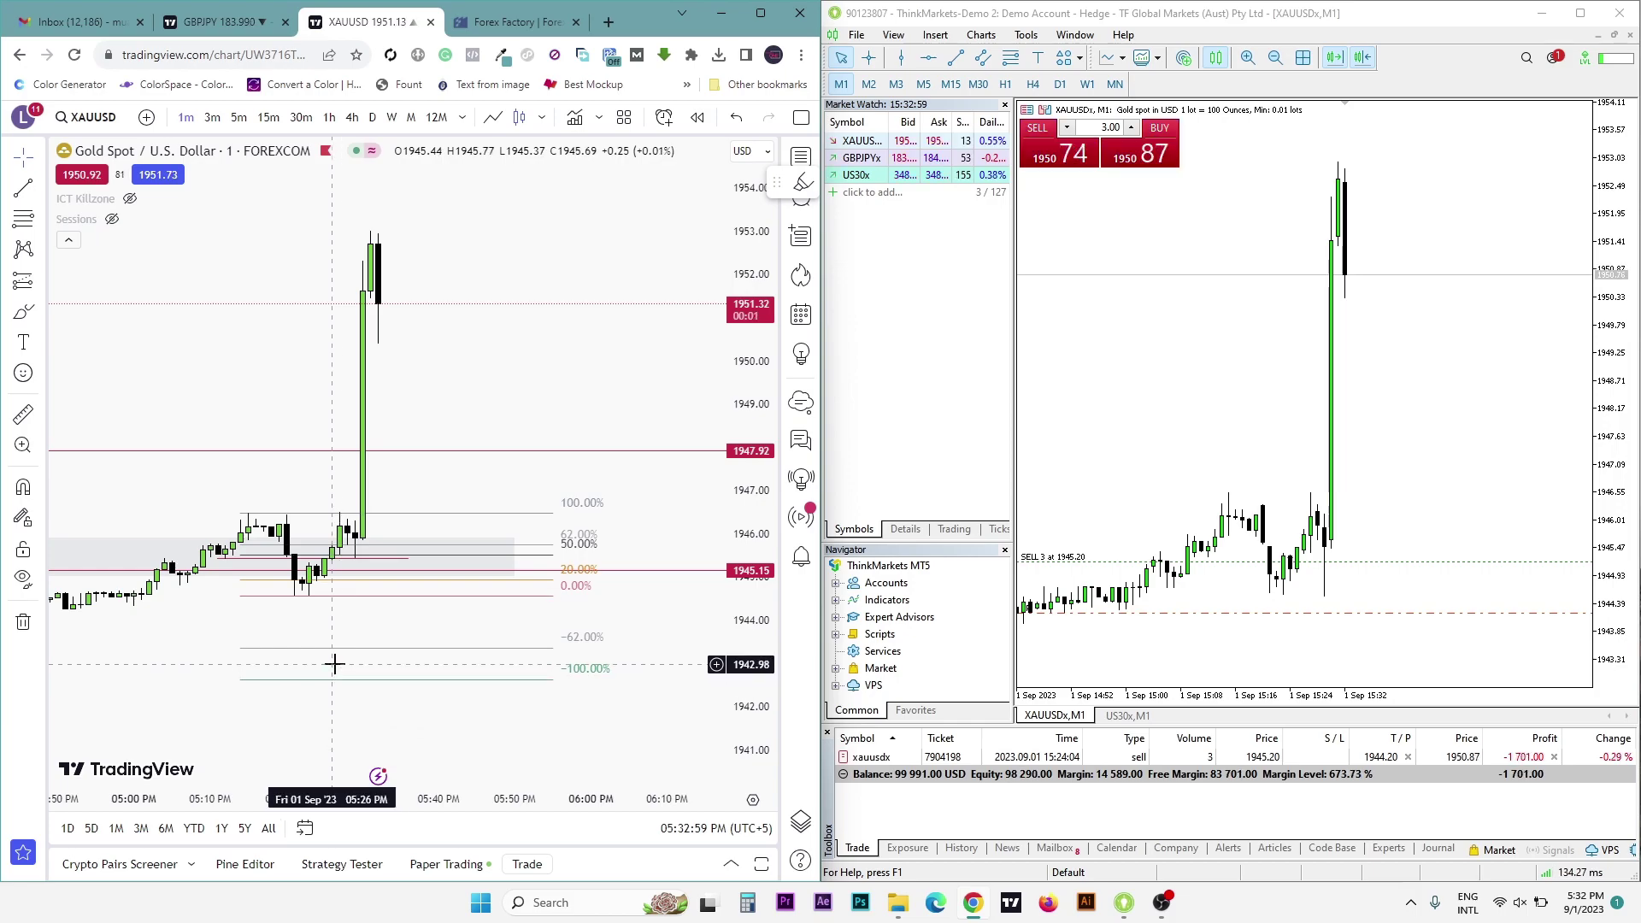
scroll(531, 689, down, 1)
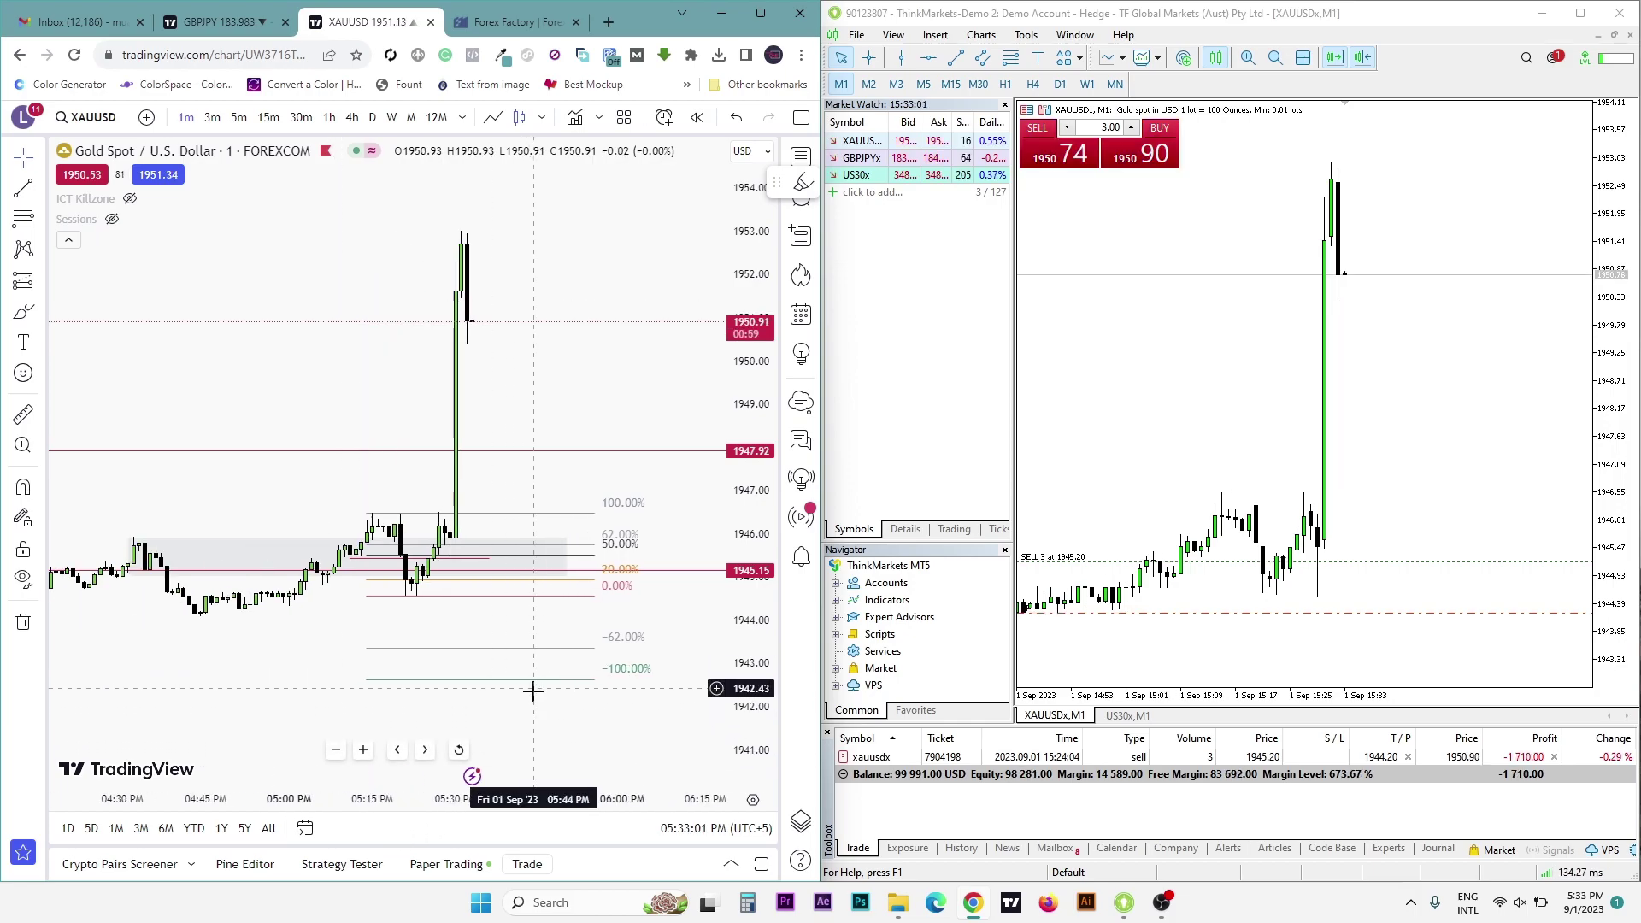
scroll(531, 689, down, 1)
scroll(520, 566, up, 1)
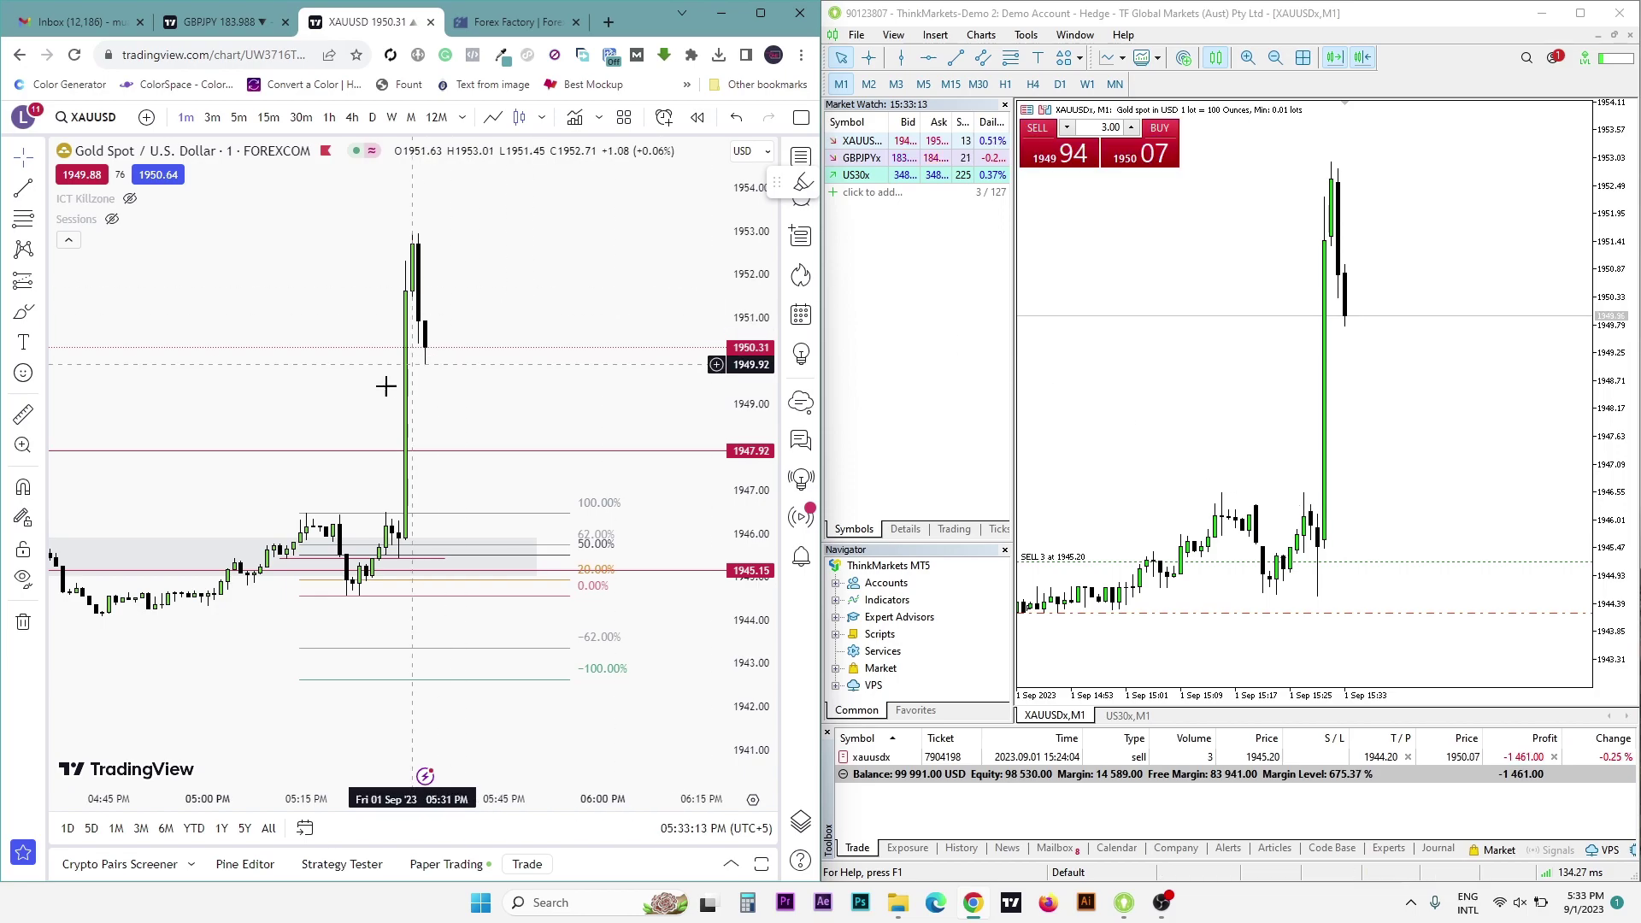
- Delete the Fibonacci retracement drawing and slightly shift and rescale the chart
click(509, 517)
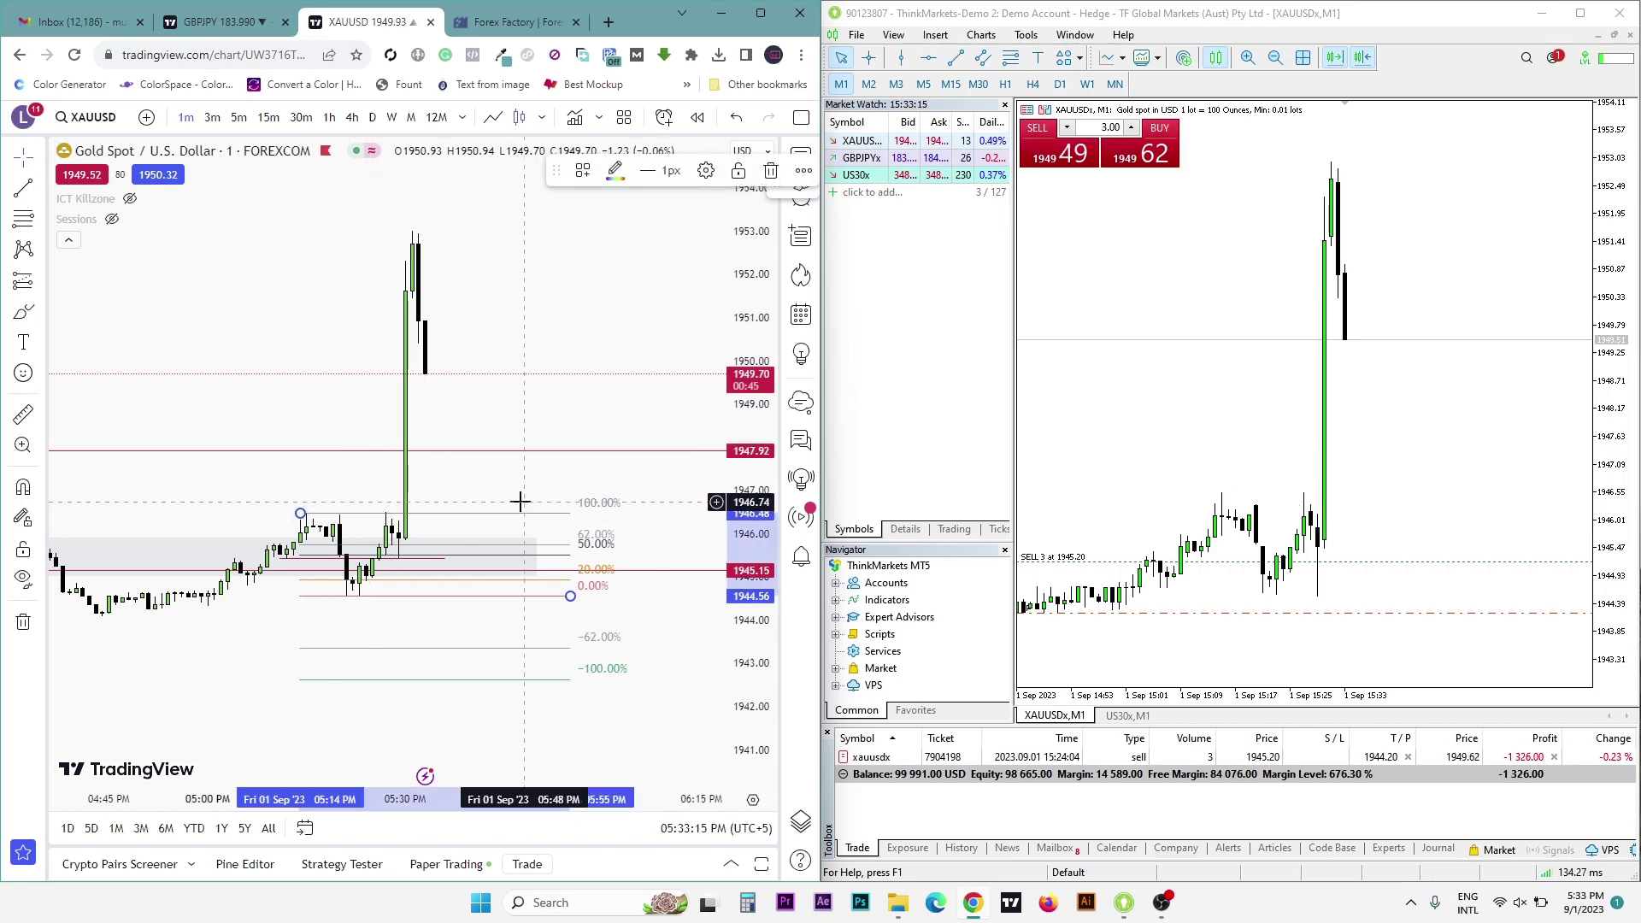
key(Delete)
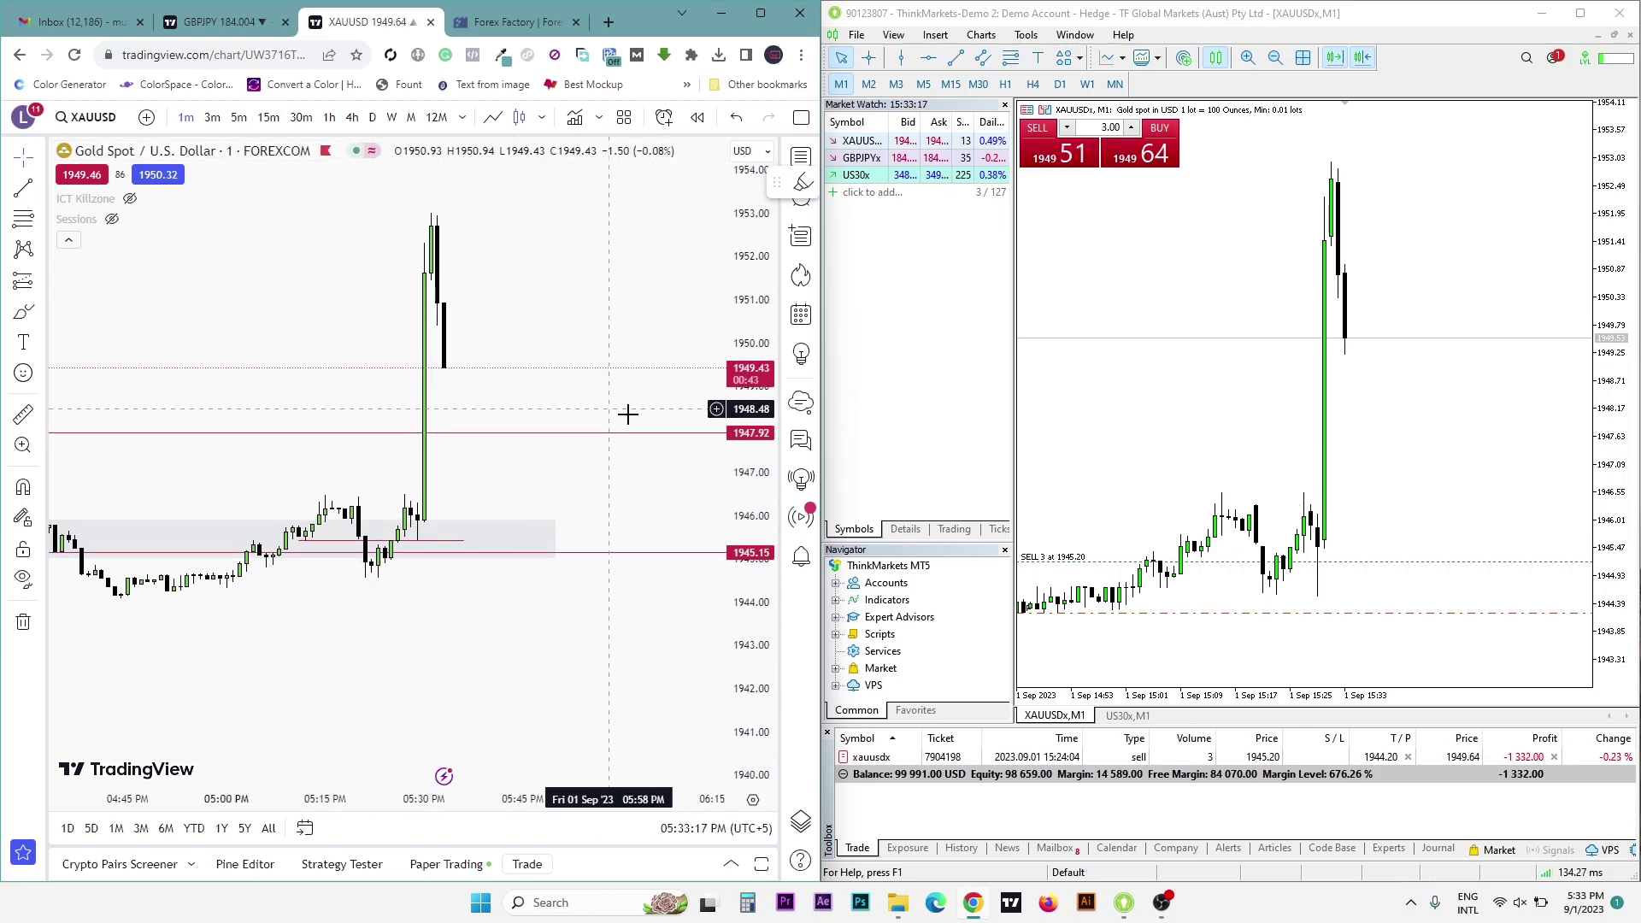
mouse_move(706, 495)
mouse_down()
mouse_move(674, 444)
mouse_move(667, 467)
mouse_up()
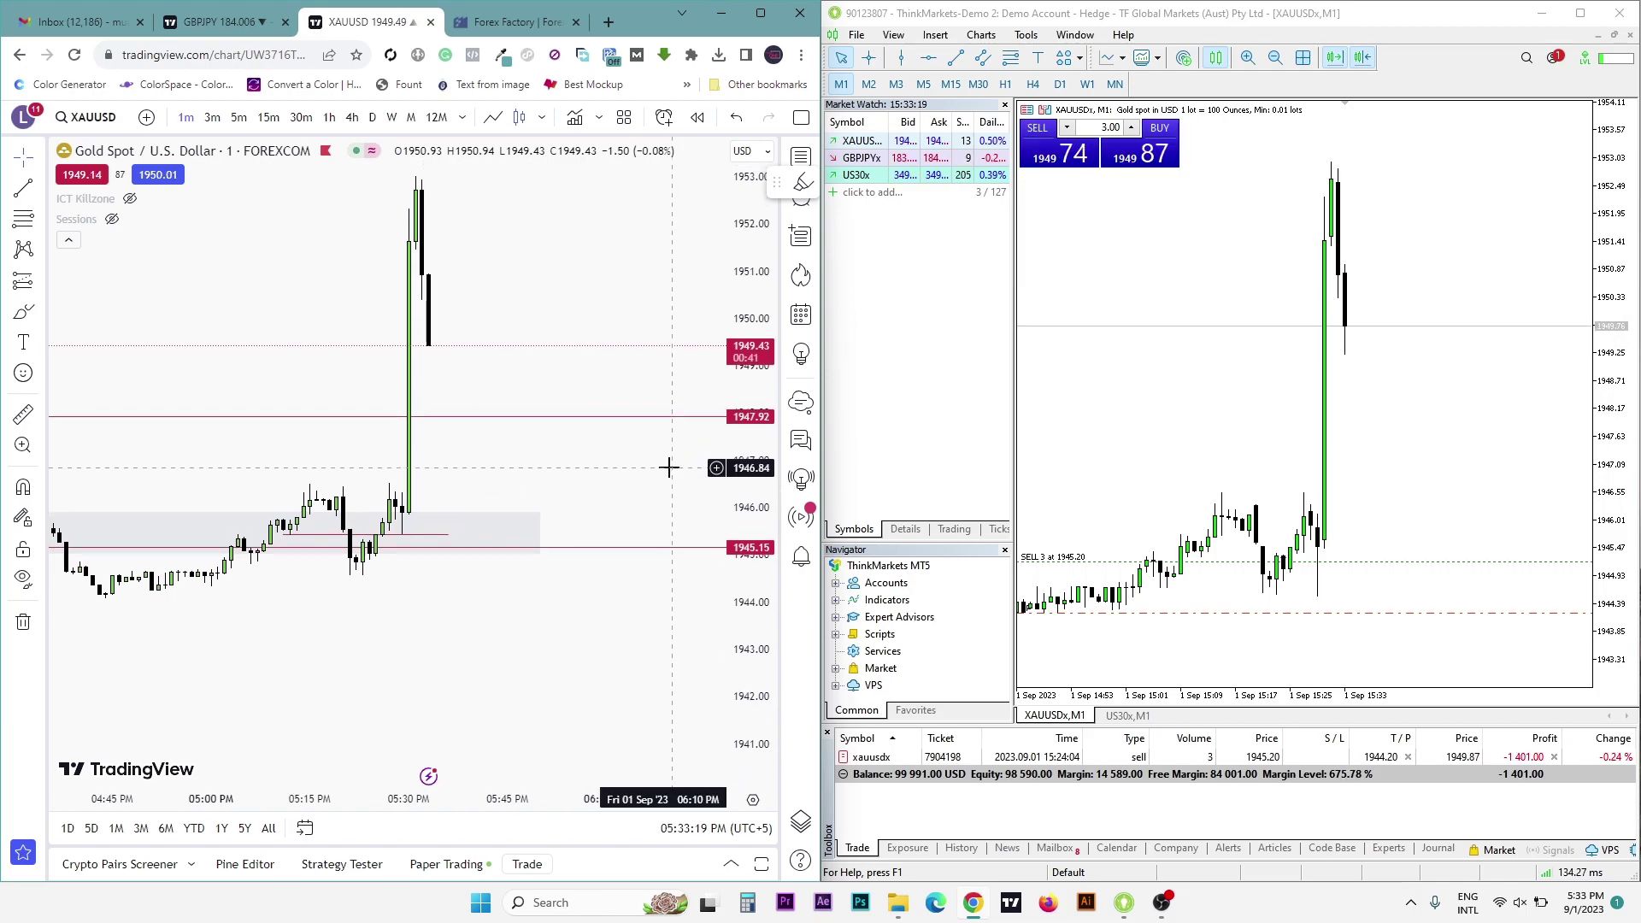